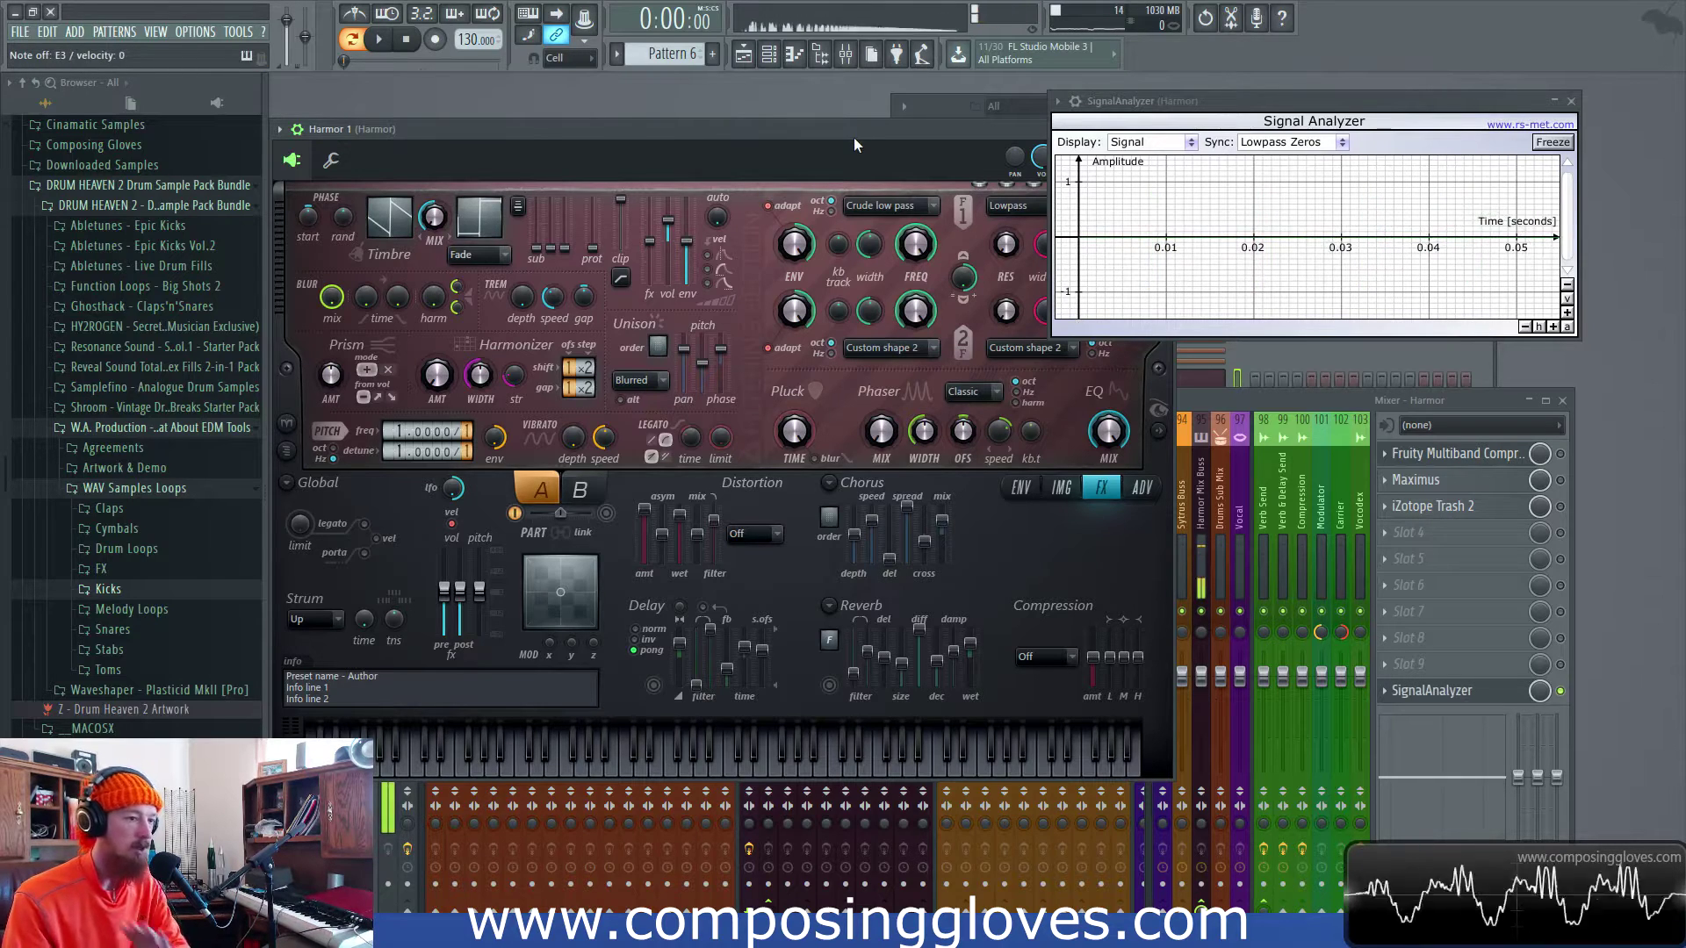
Step: Bring up the mixer and open the Fruity Multiband Compressor editor, moved up and left
click(1423, 401)
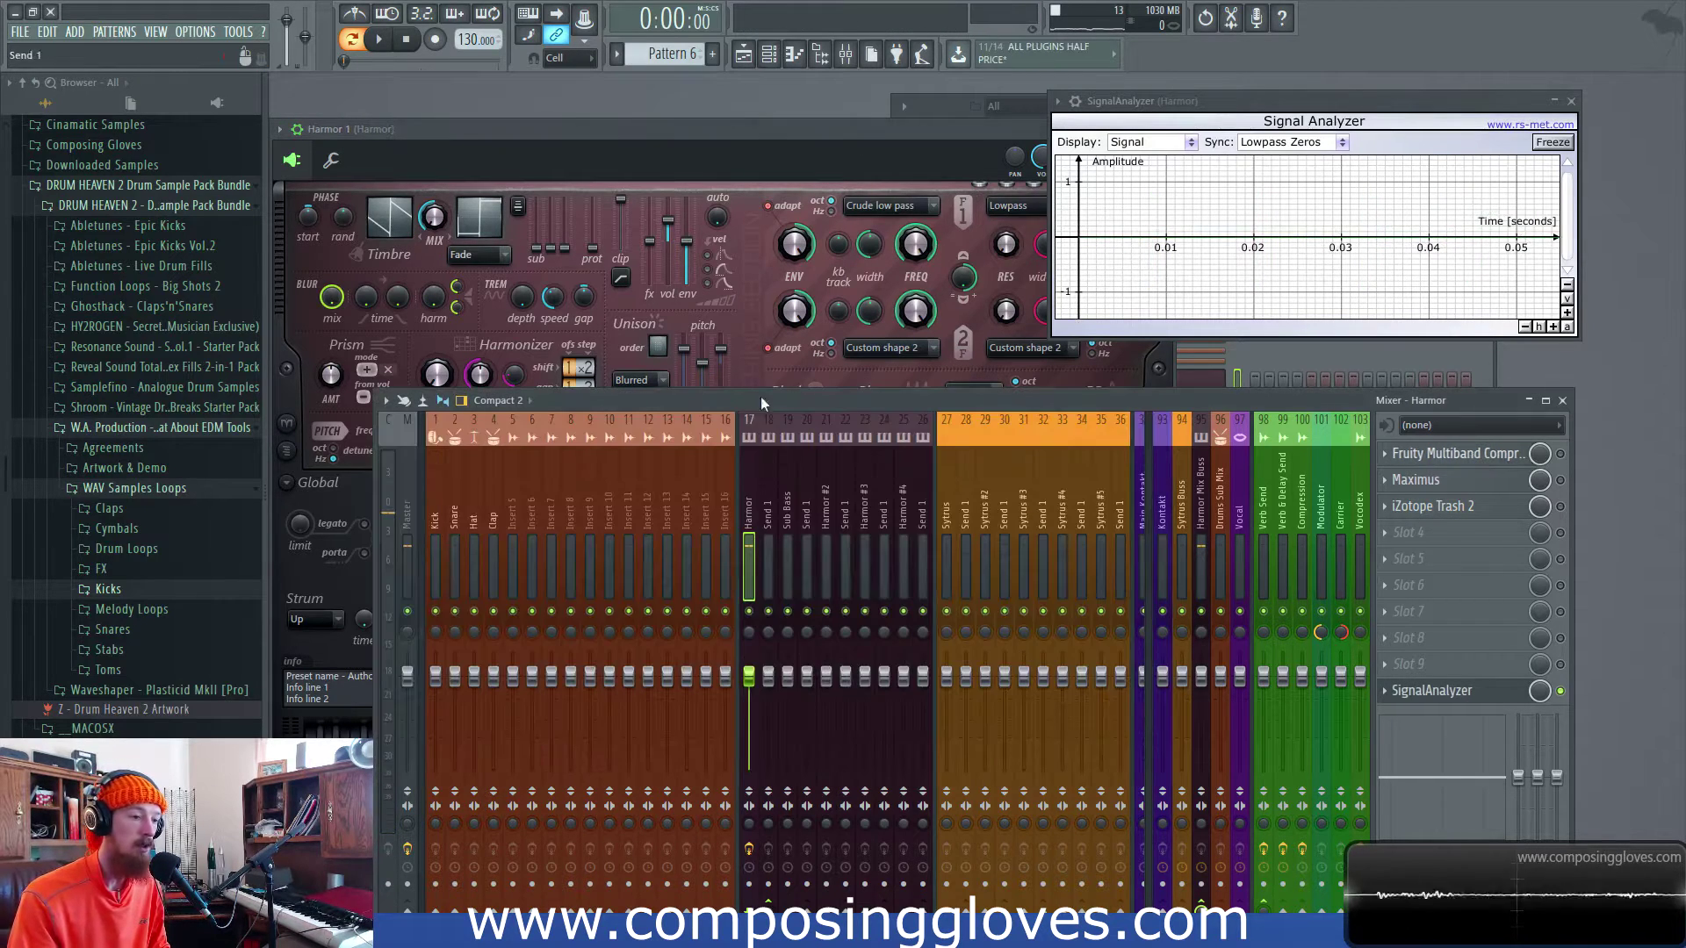
click(1503, 456)
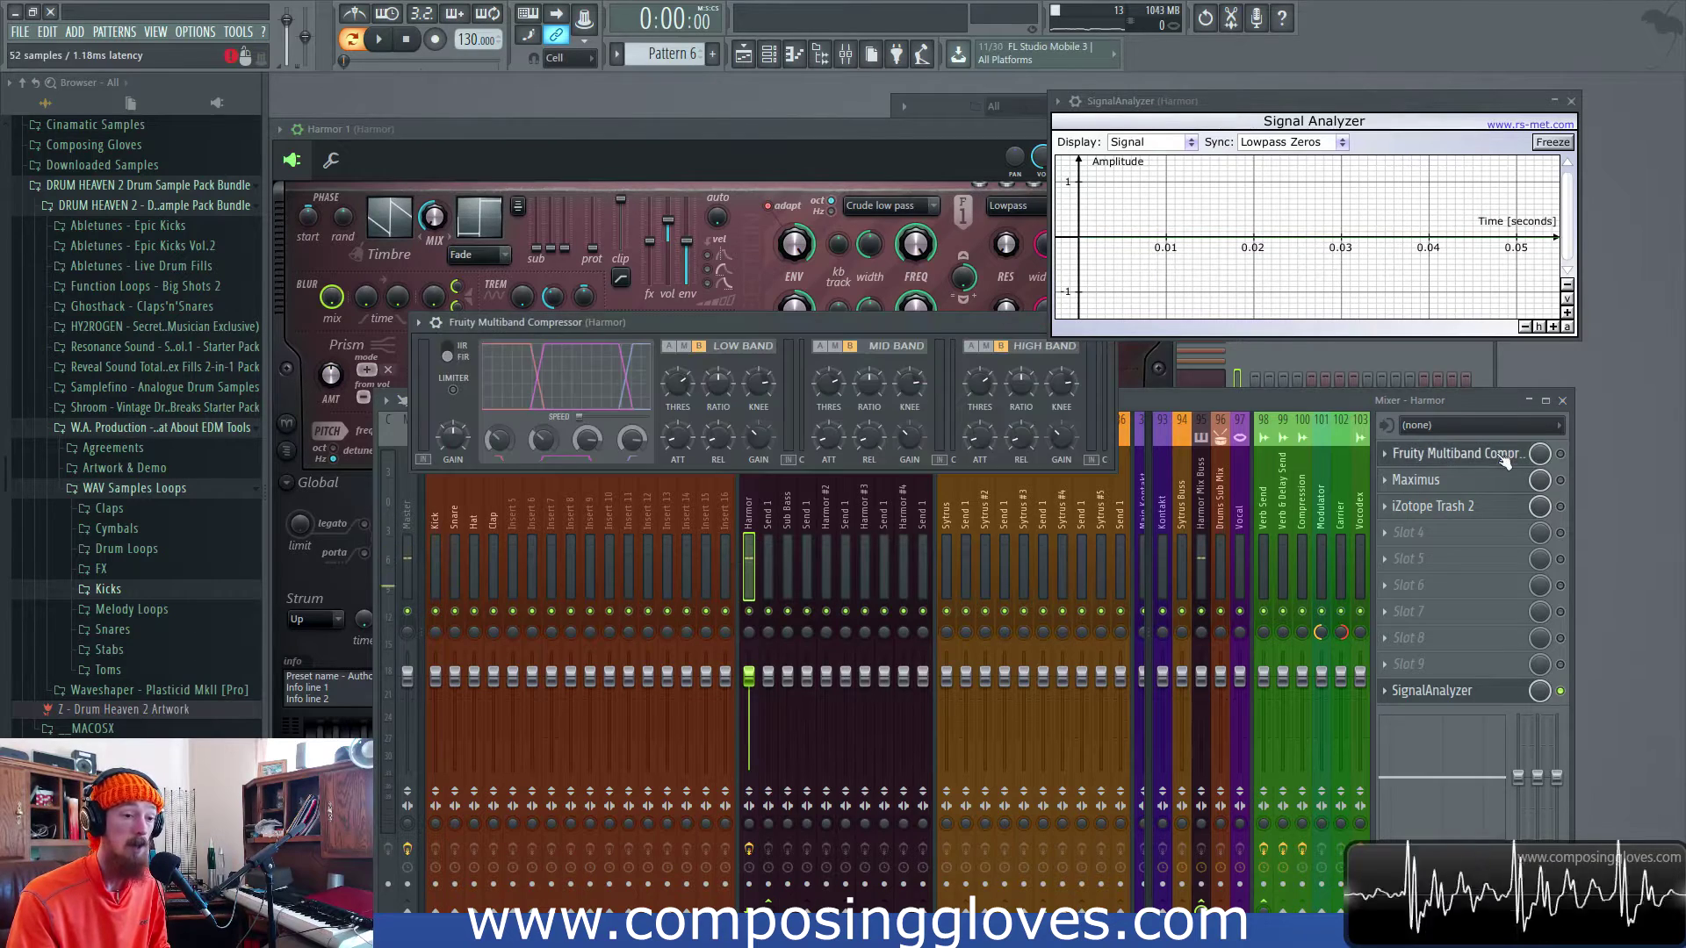
drag(827, 325, 747, 302)
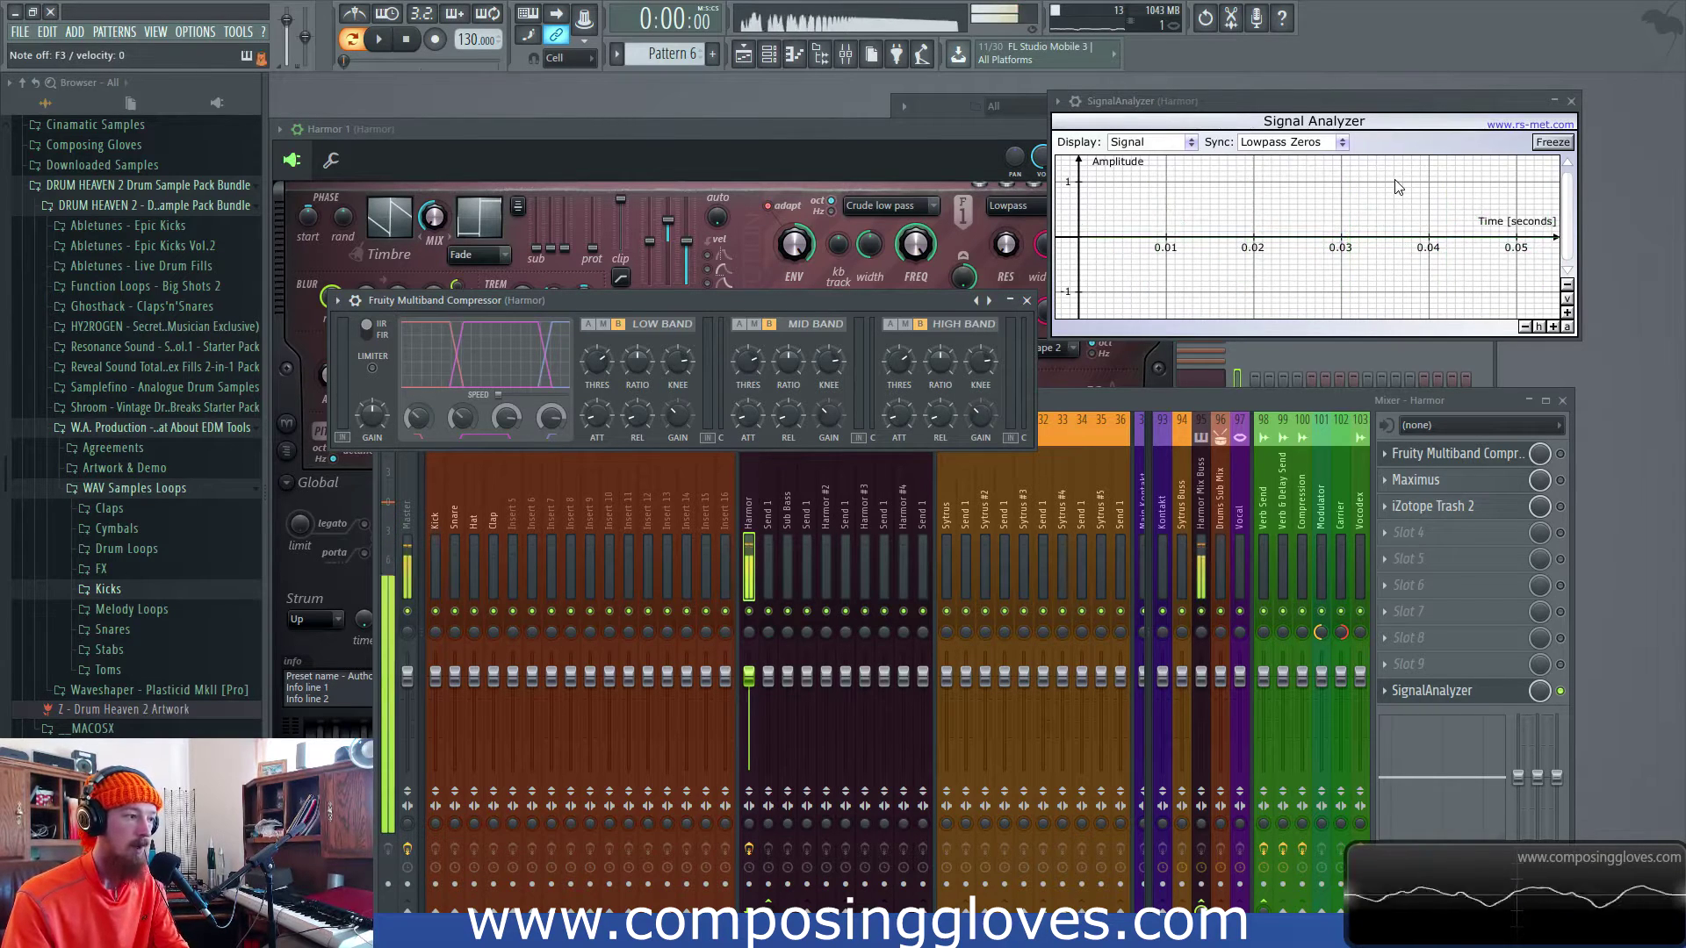
Step: Enable the Fruity Multiband Compressor slot, compare the sound, then close and reopen its editor
click(1560, 454)
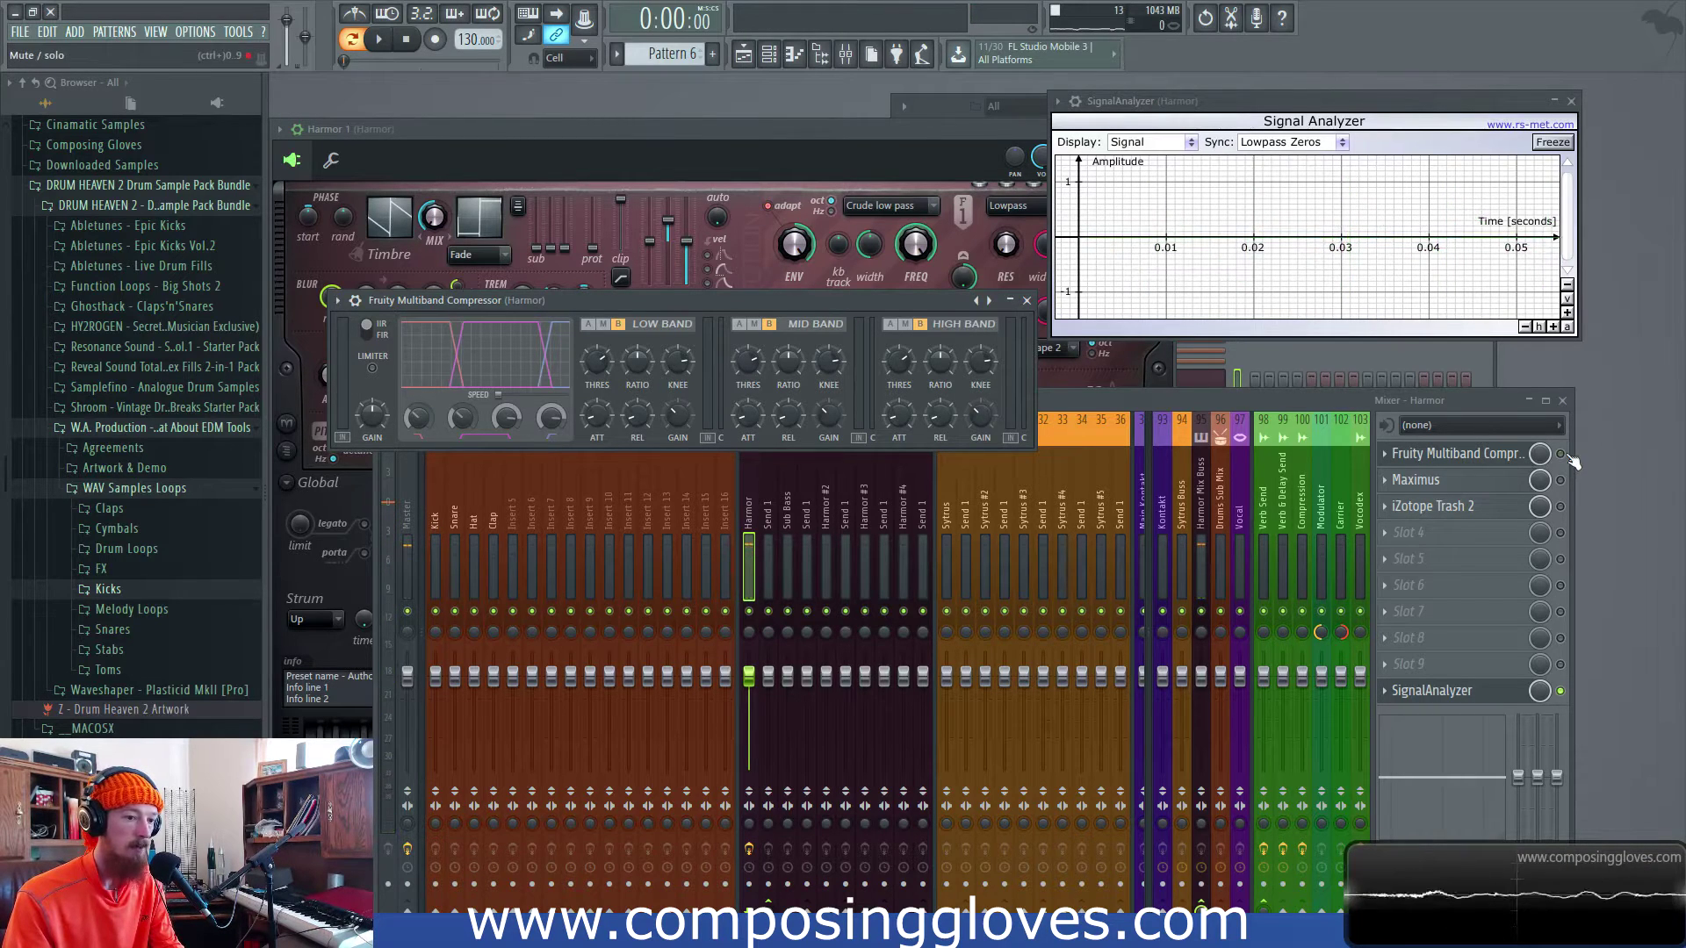
click(850, 300)
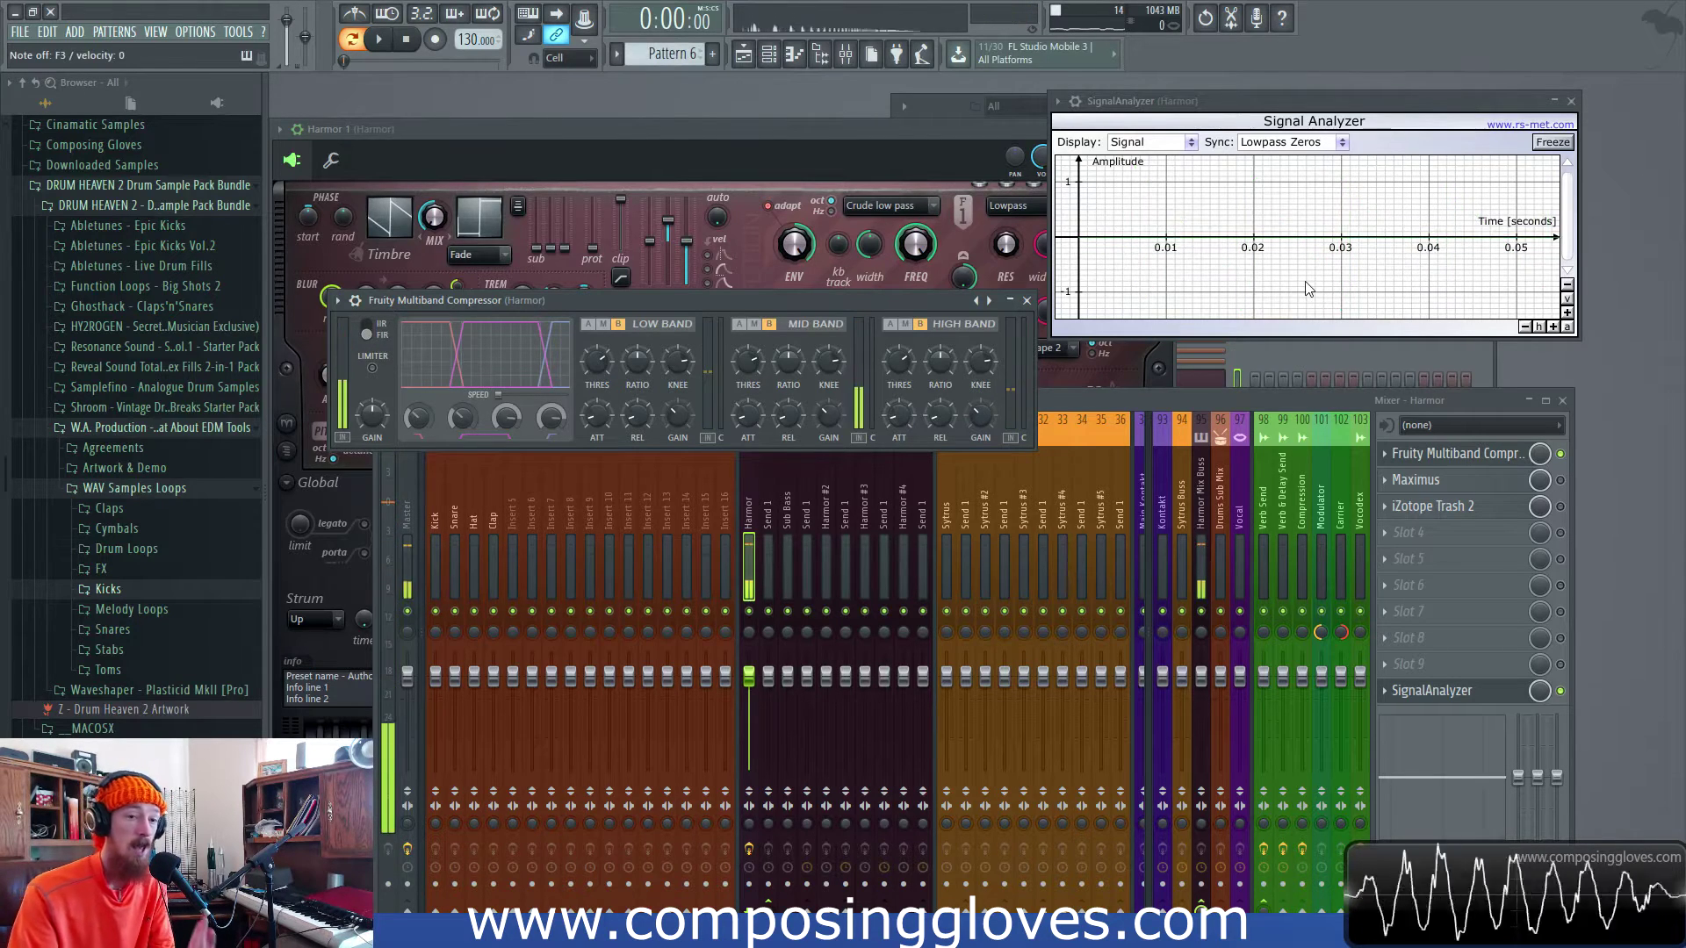
click(1414, 453)
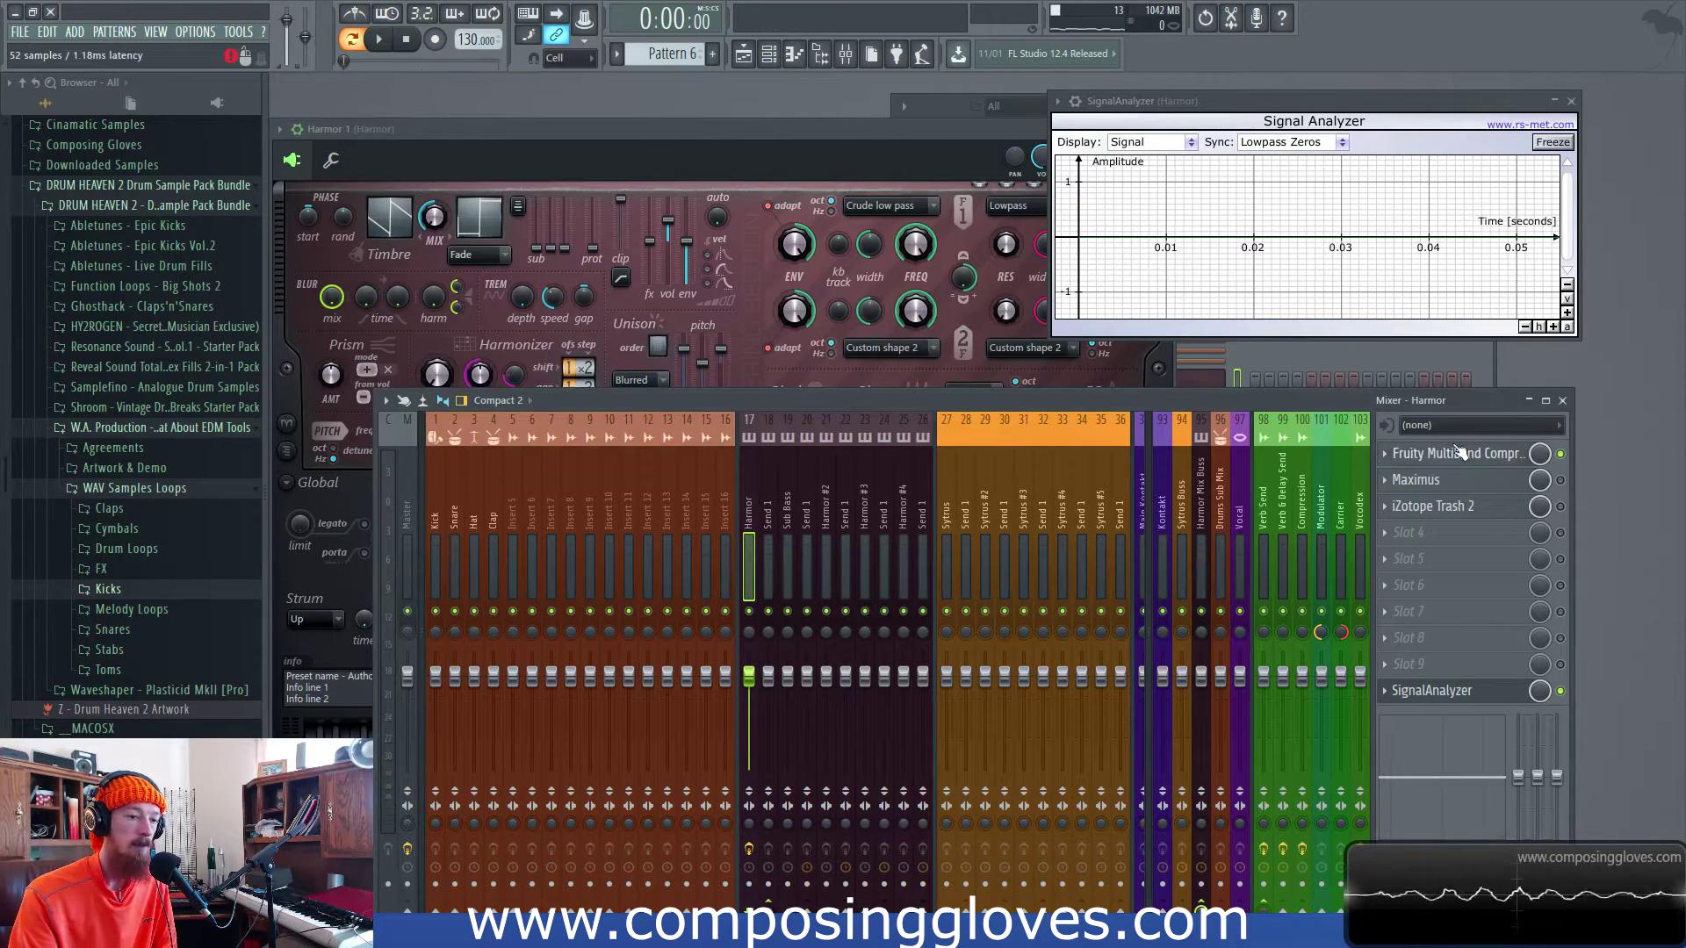
click(1461, 455)
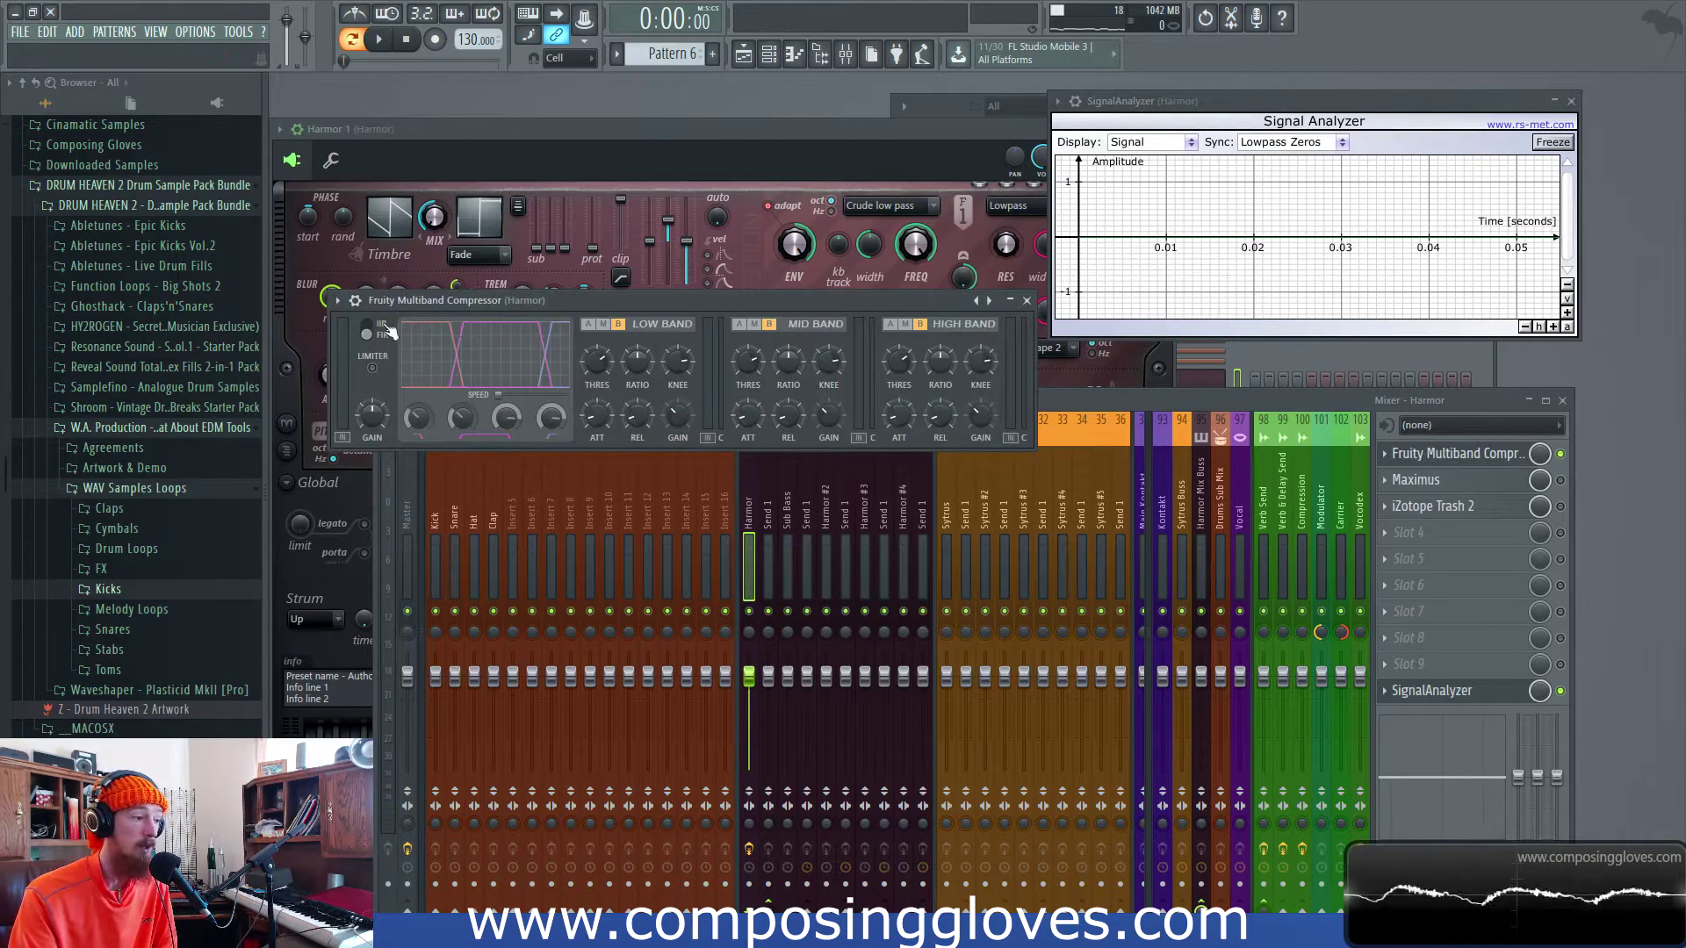
Step: Swap the compressor editor for Maximus and target its LOW band
click(1484, 454)
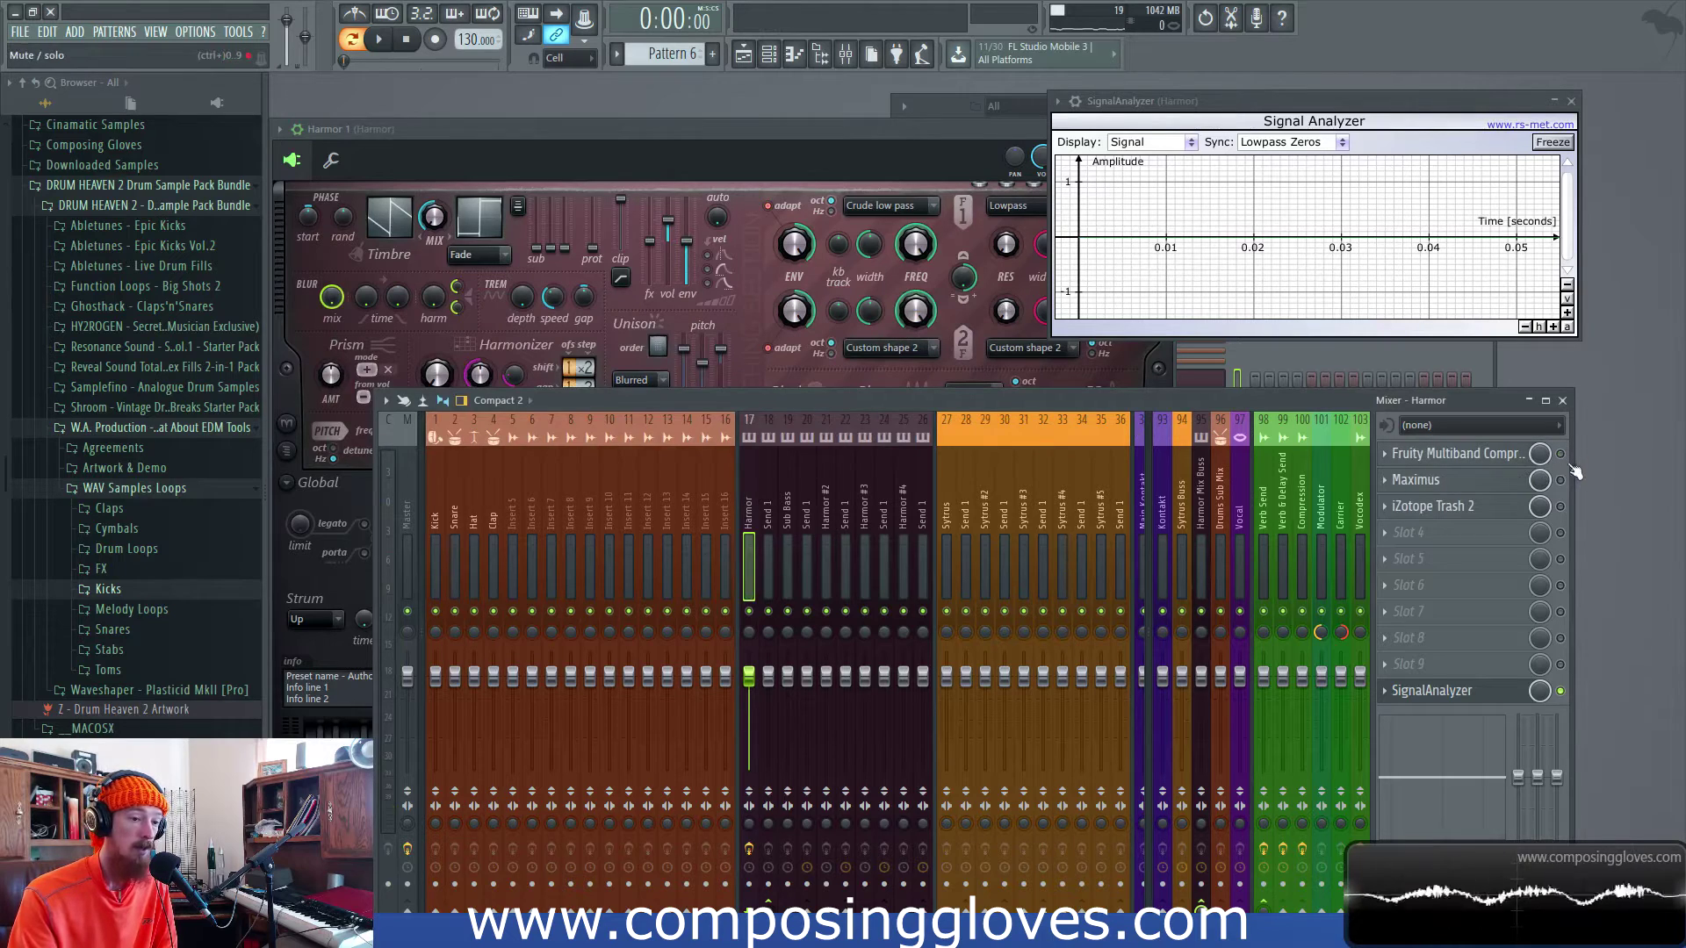
click(1449, 480)
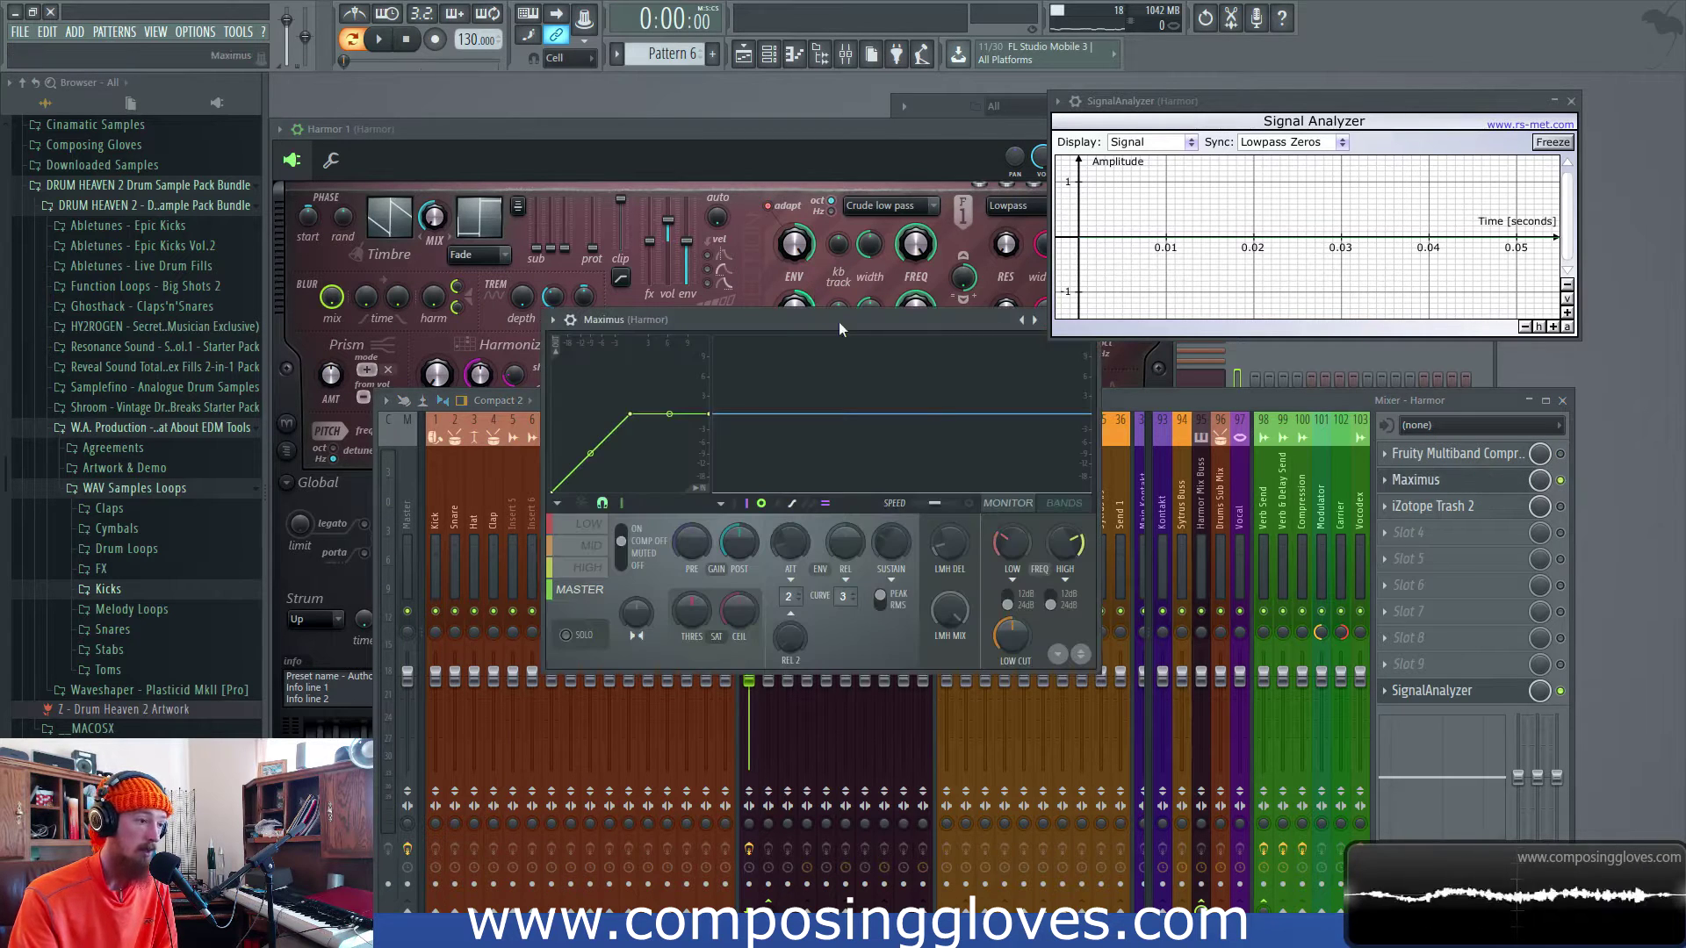
drag(840, 329, 797, 328)
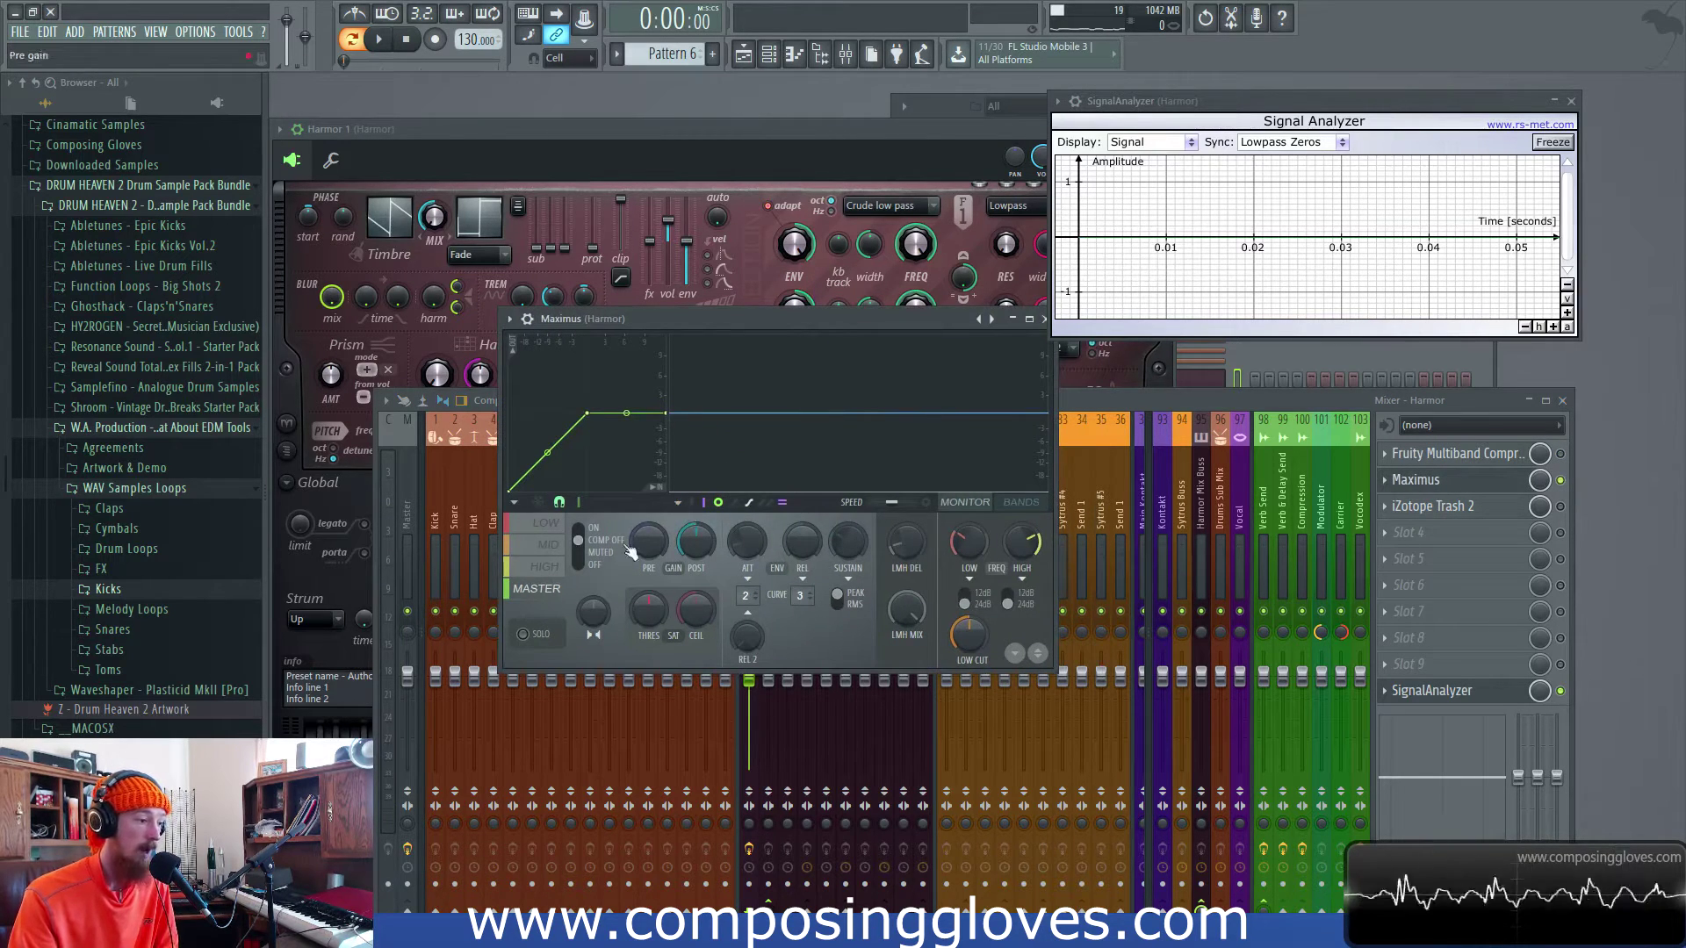
click(546, 523)
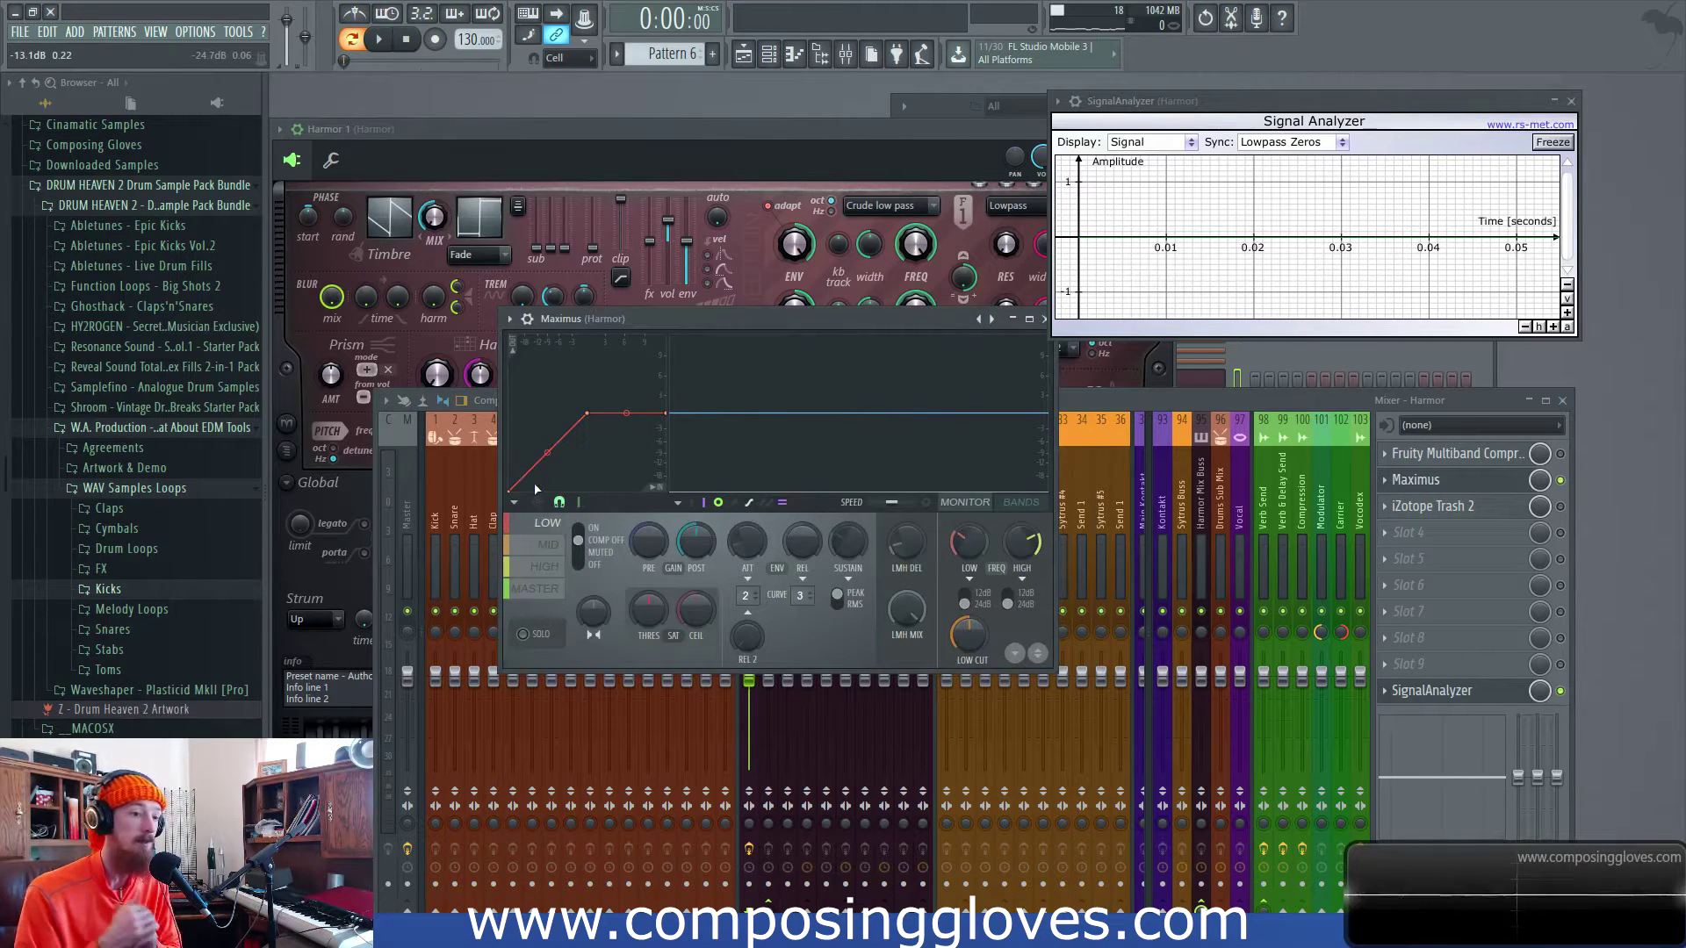
Step: Check the Maximus options list without changes, repositioning the window further left and up
click(677, 503)
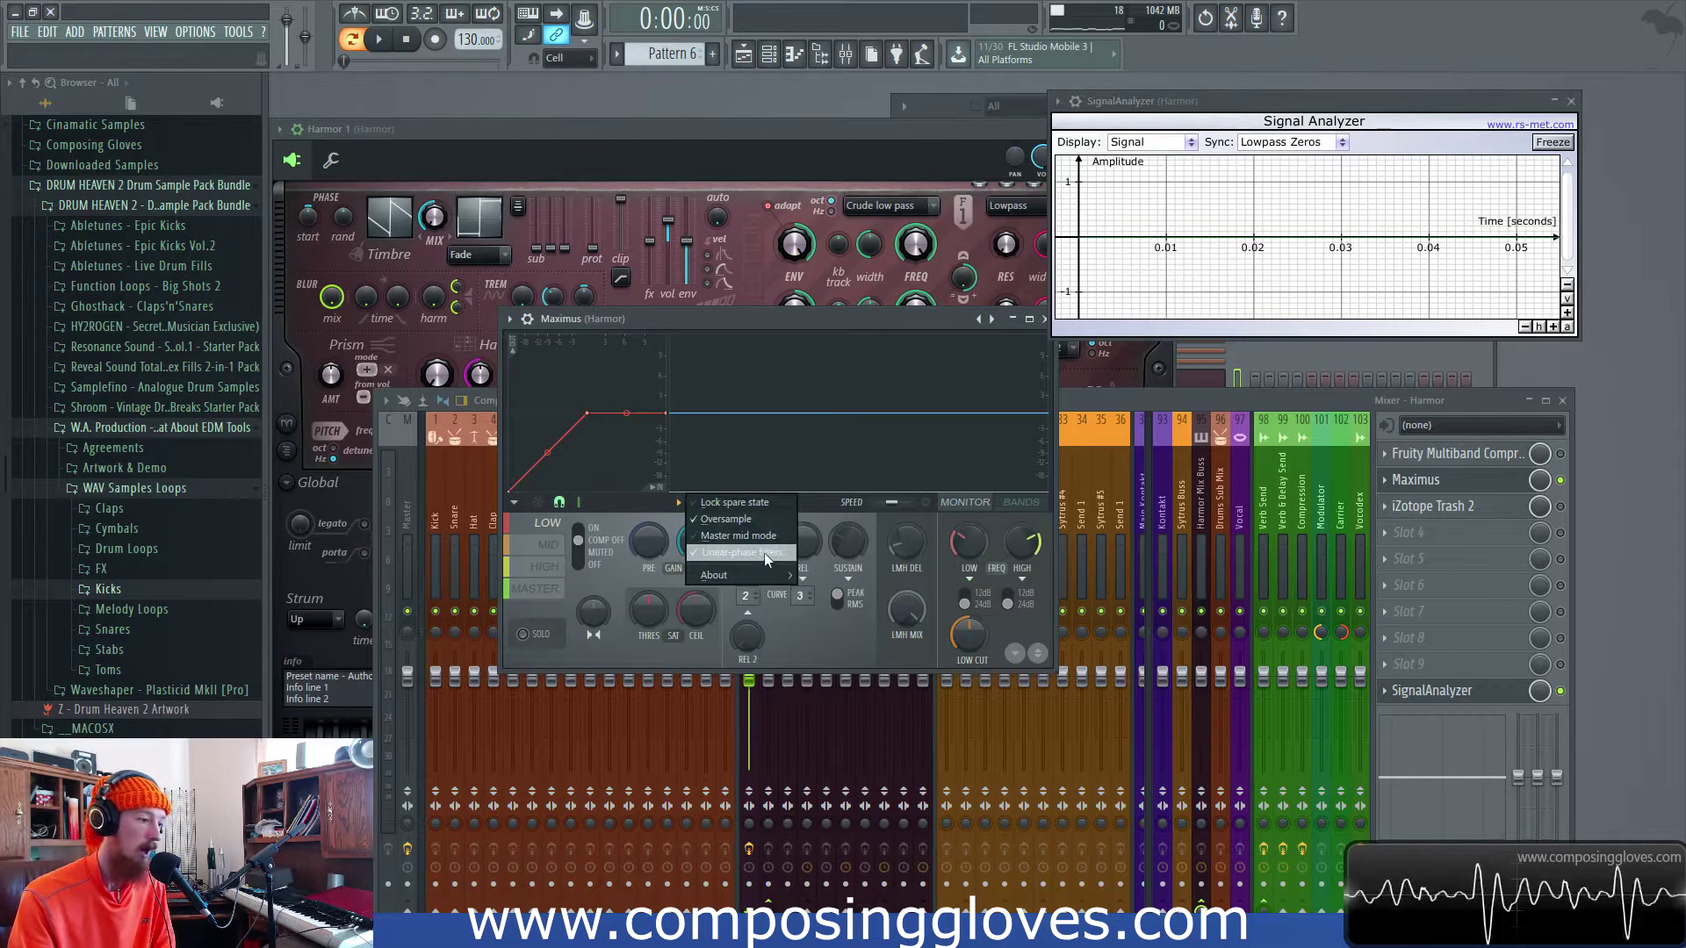
click(712, 553)
drag(792, 333, 738, 332)
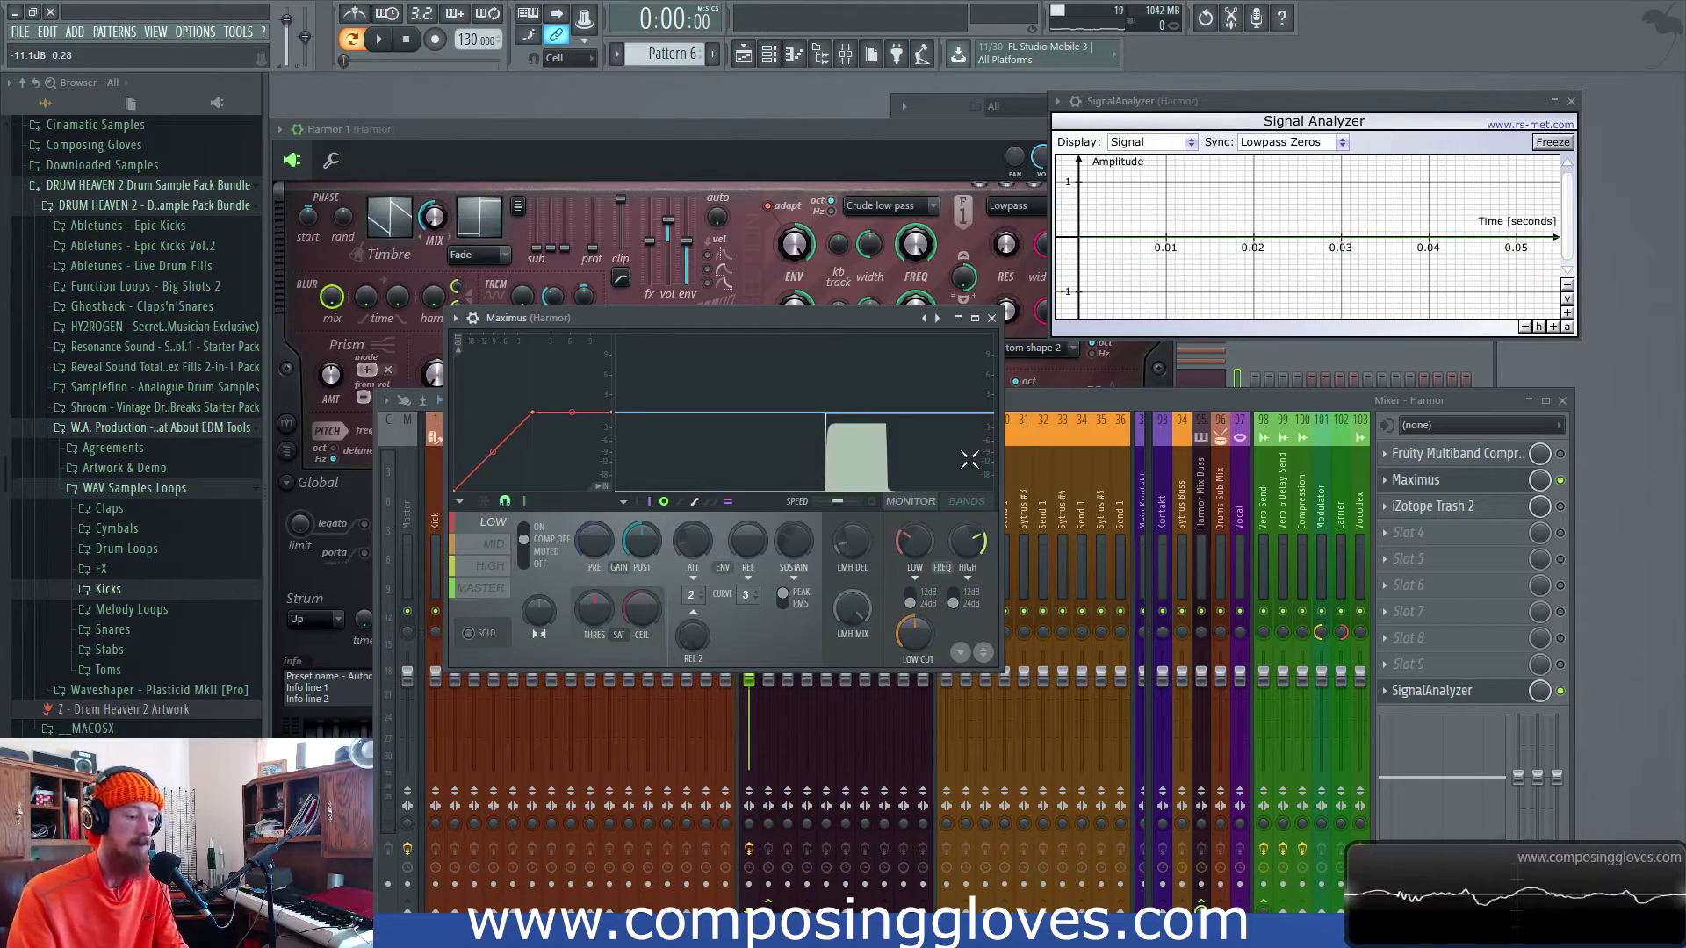
click(617, 500)
click(699, 555)
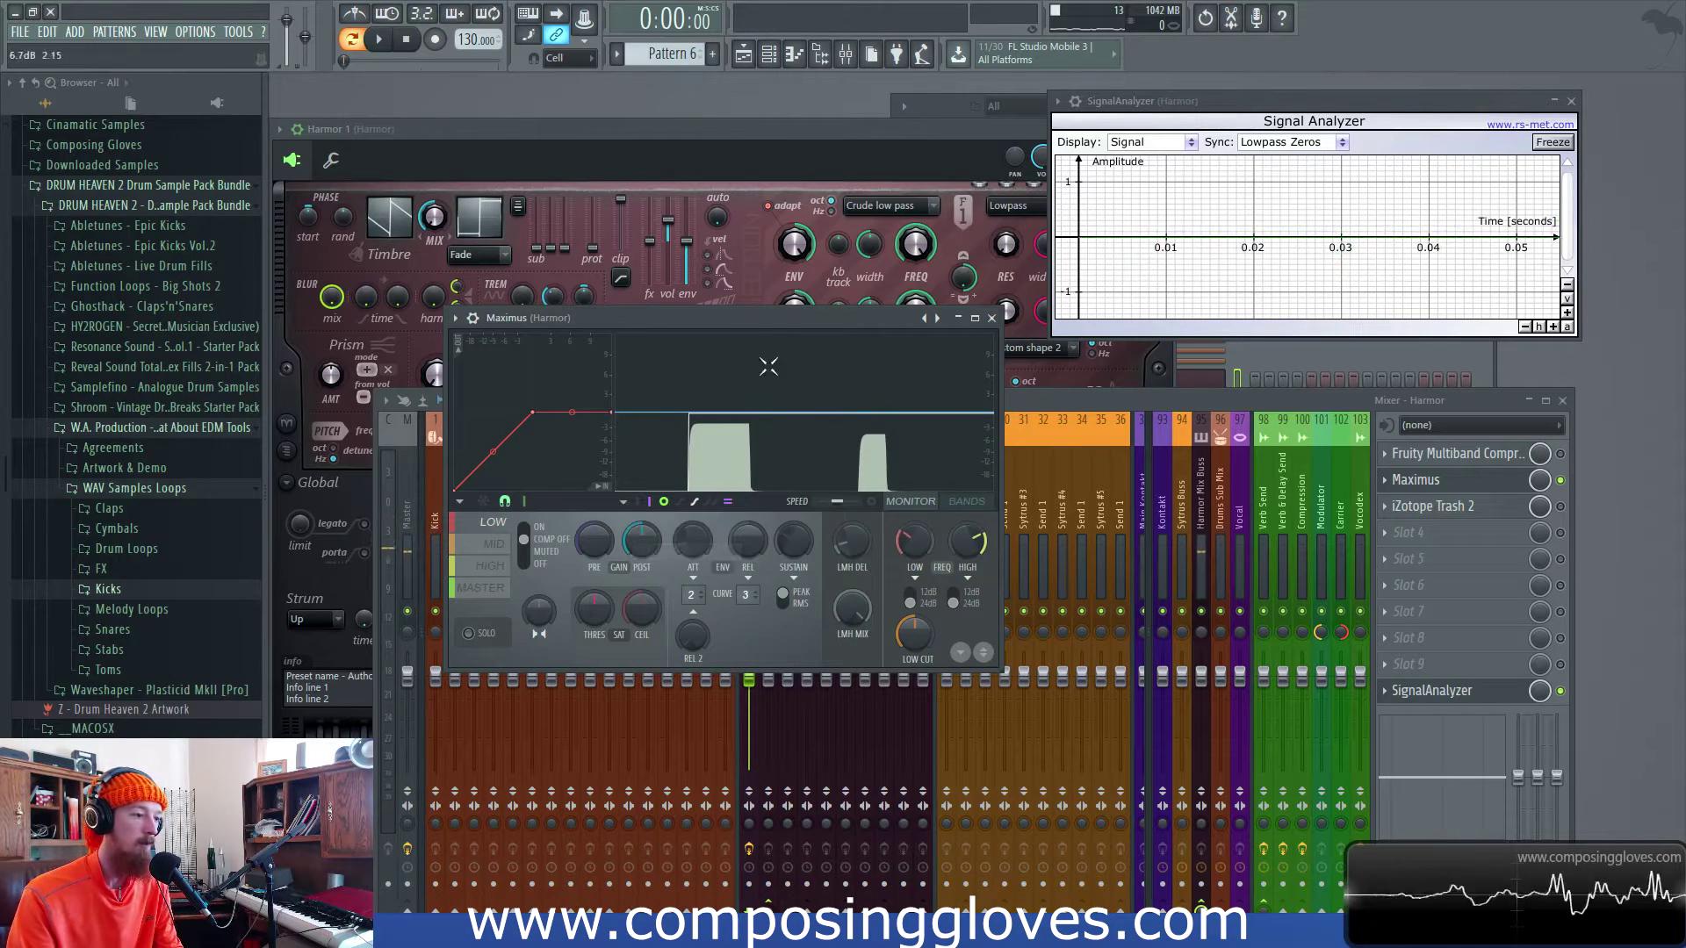
drag(813, 320, 794, 313)
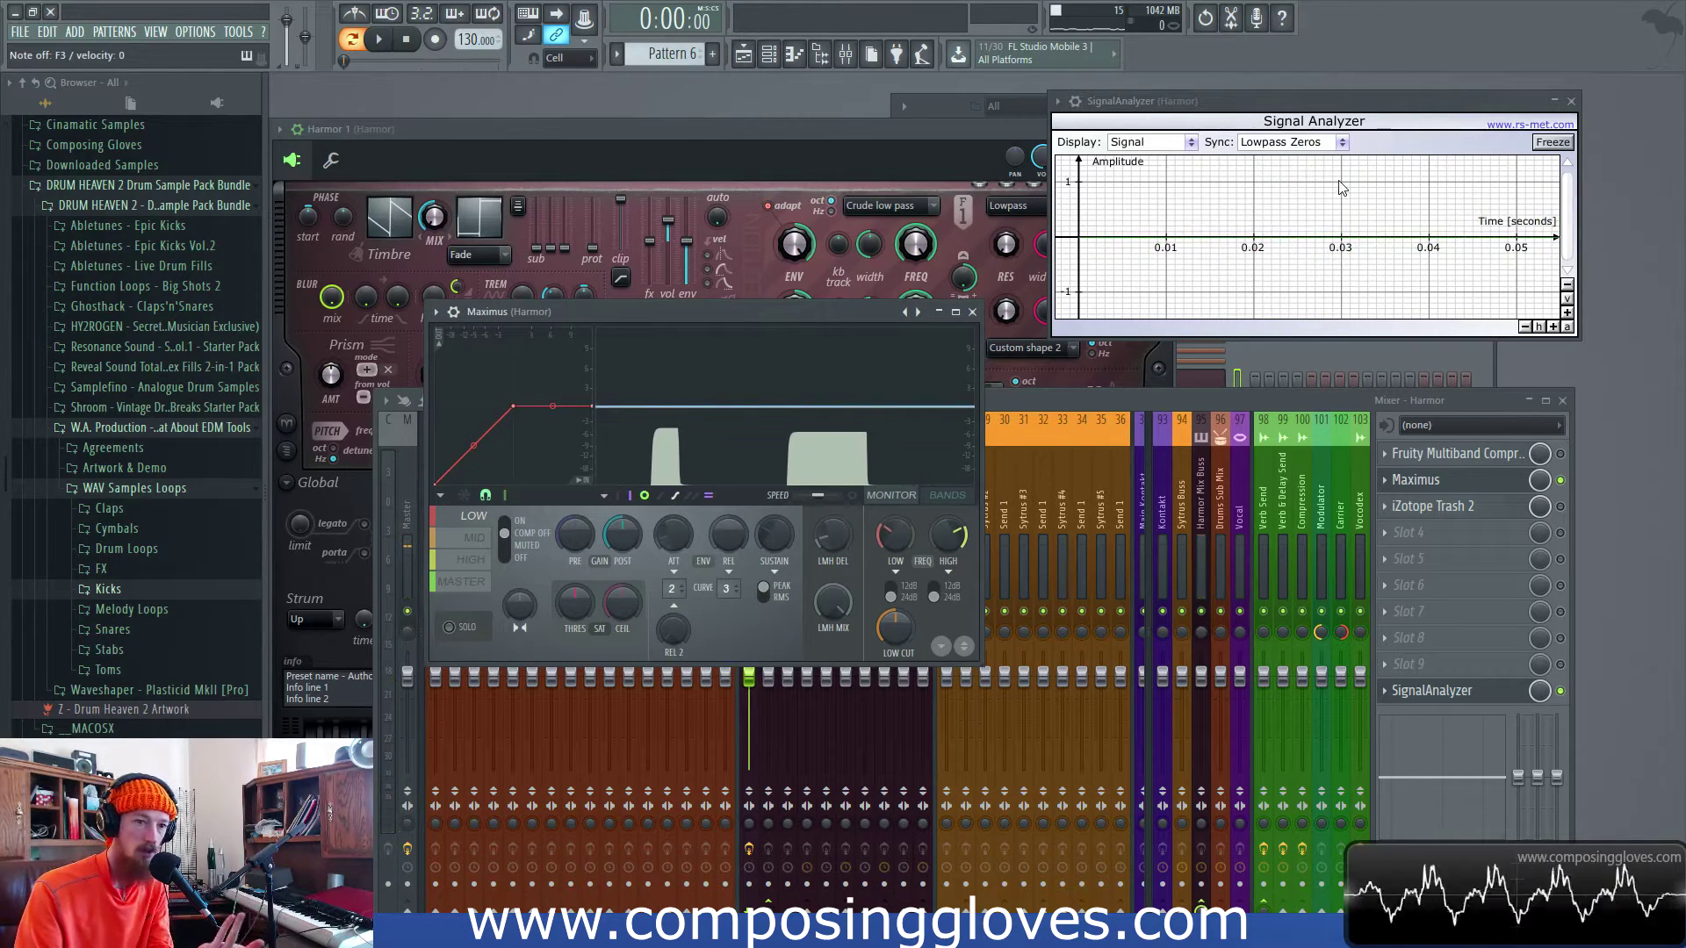
drag(753, 314, 754, 293)
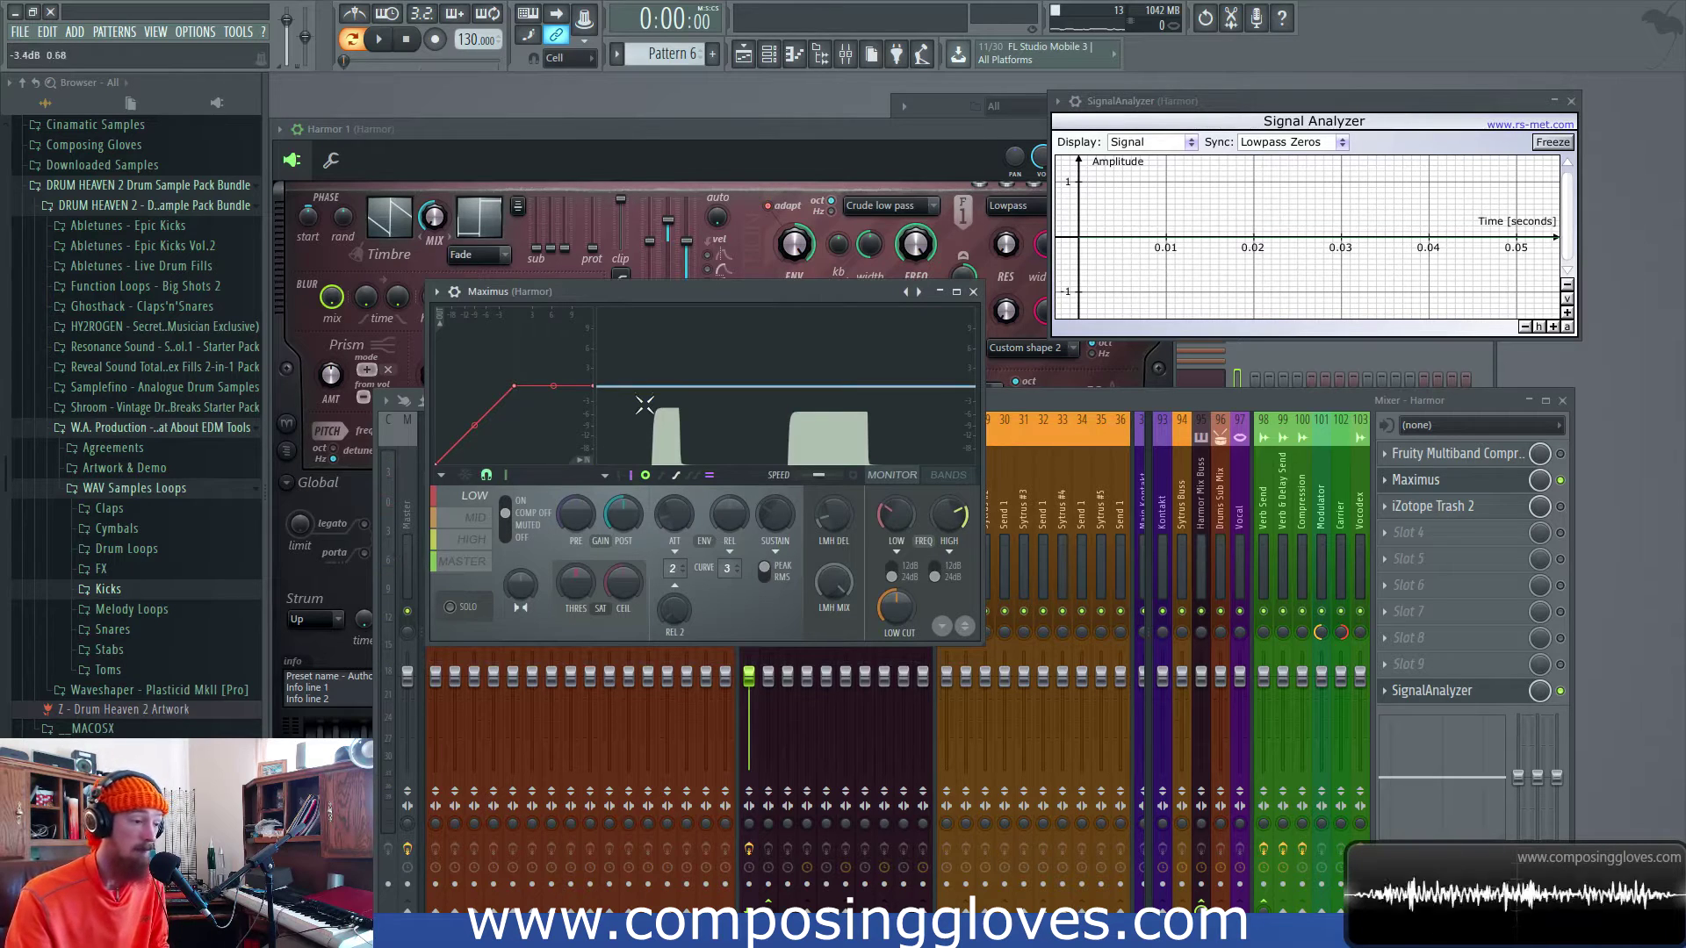
click(604, 475)
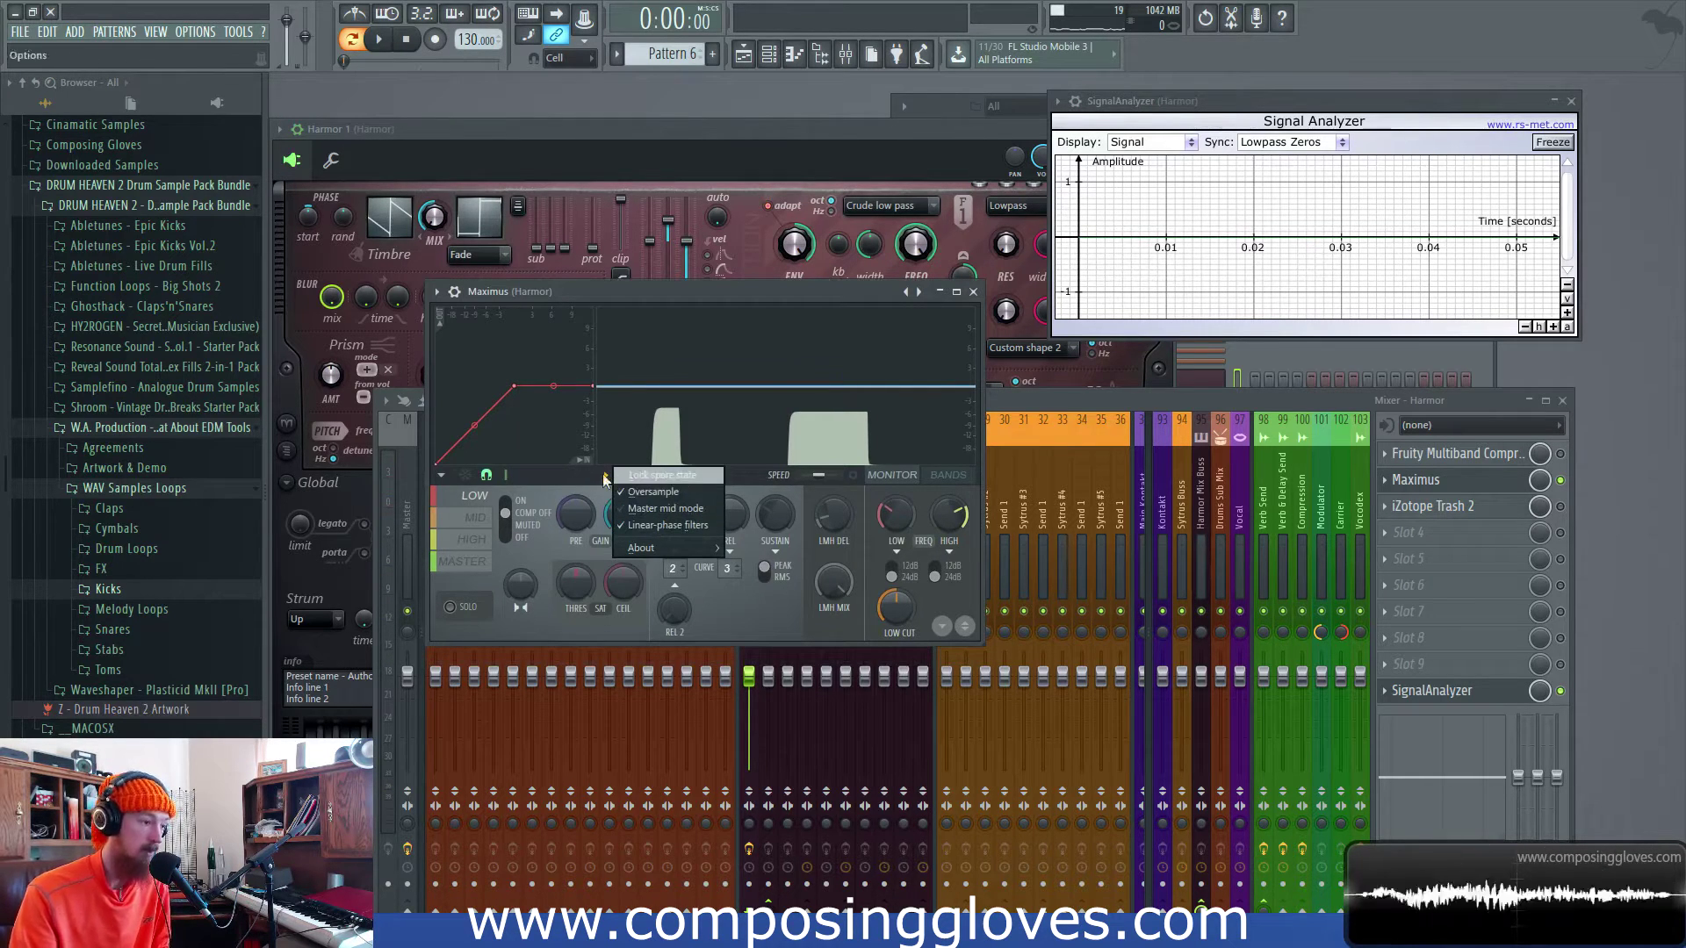
click(556, 475)
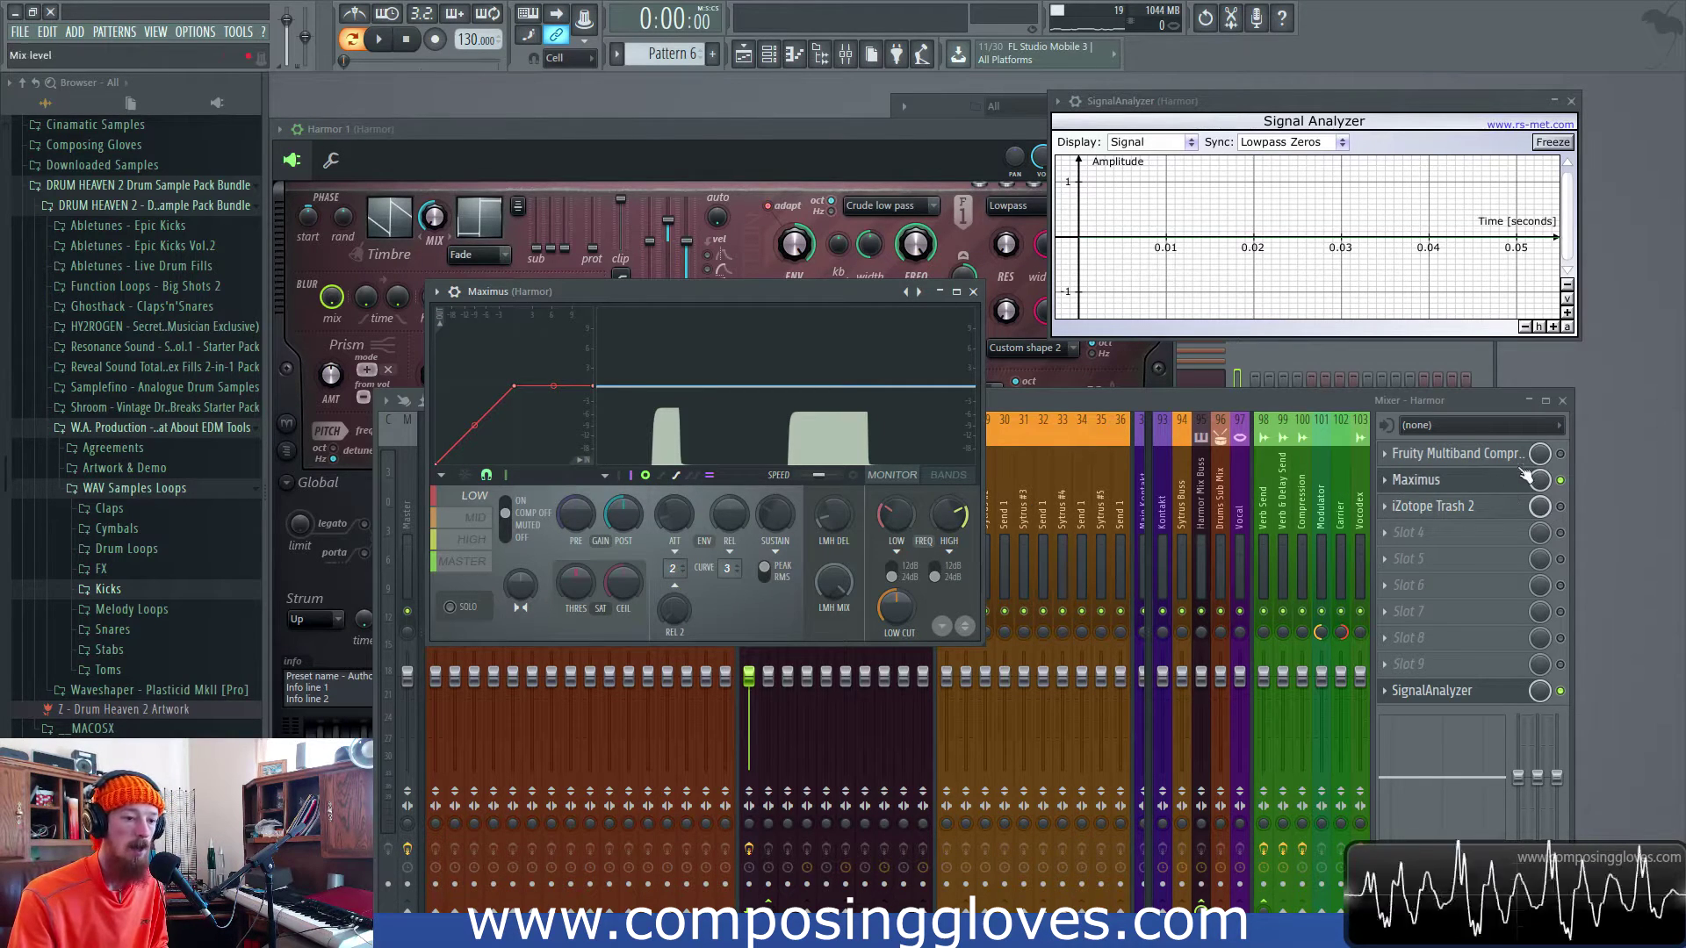
Step: Open the iZotope Trash 2 editor, switch the effect on, and raise its window slightly
click(1563, 486)
click(1564, 509)
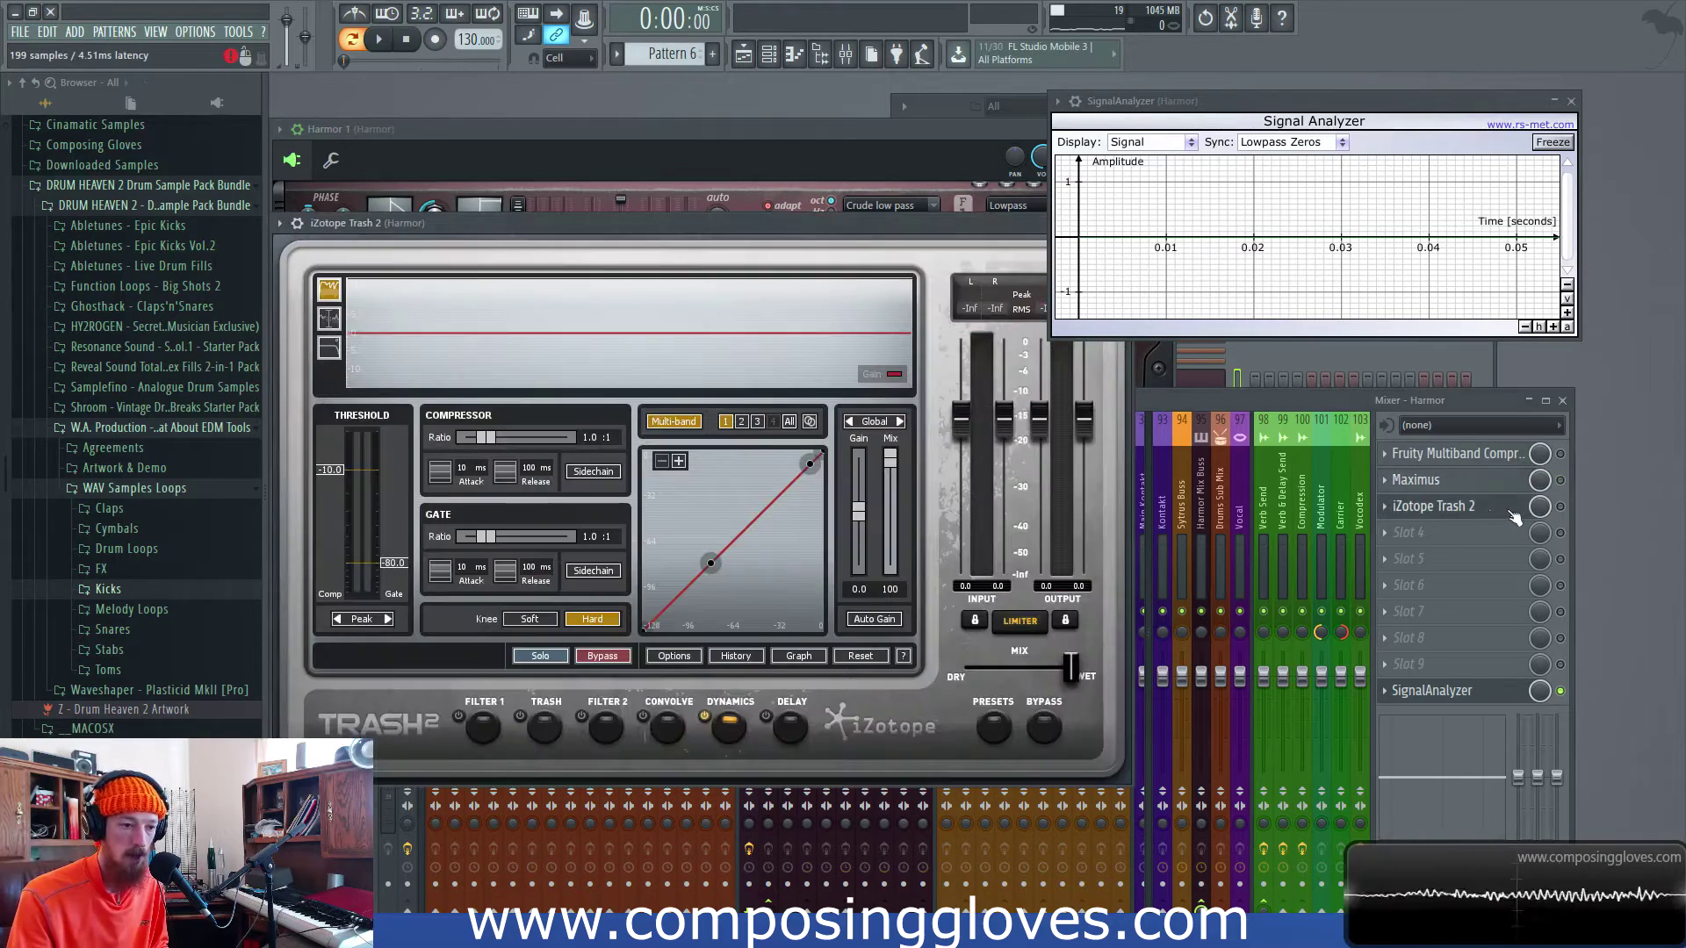
click(1560, 507)
click(708, 204)
click(708, 223)
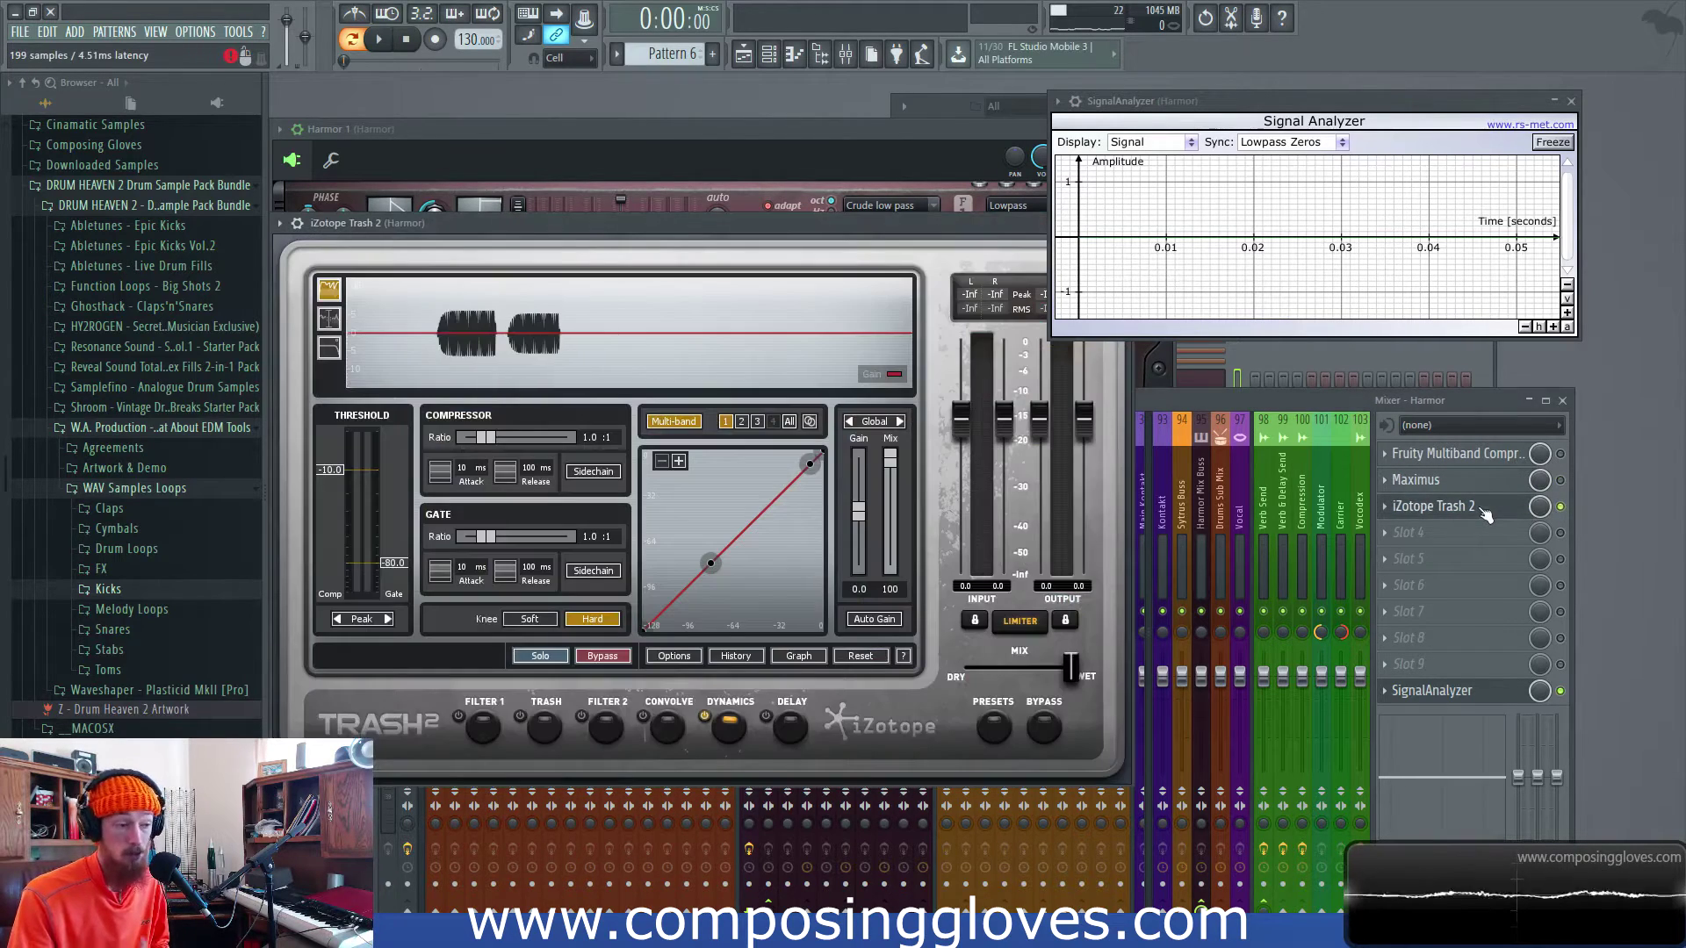
drag(722, 229, 724, 212)
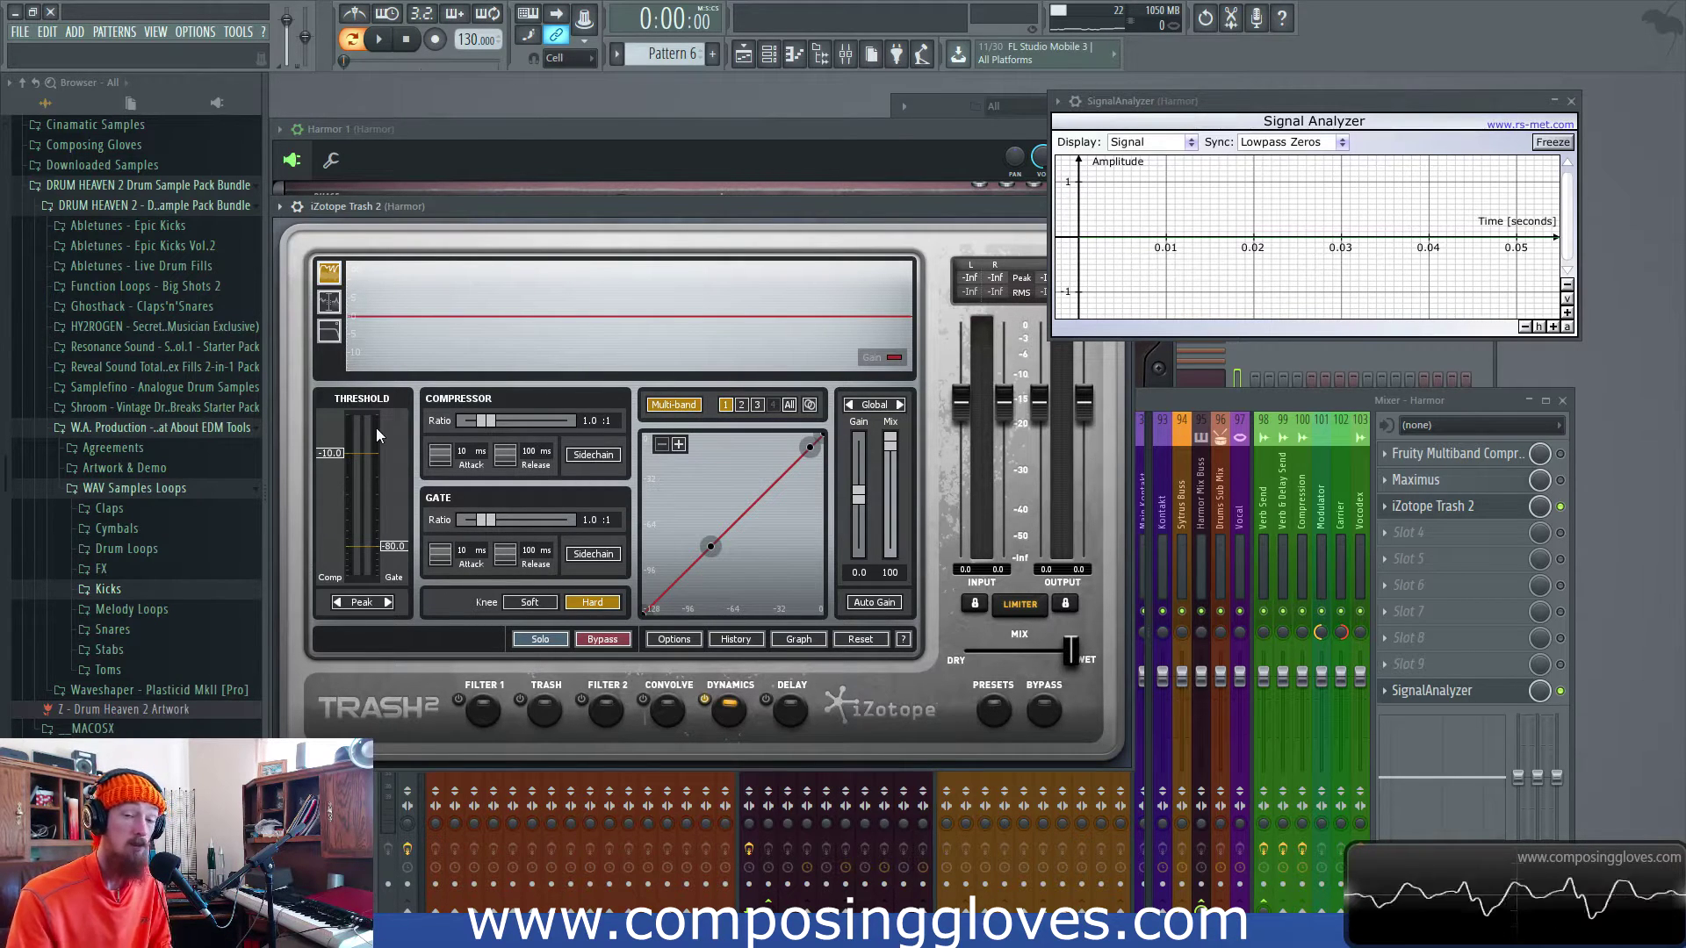
Step: Peek at the Multiband Compressor and Maximus, then close the Trash 2 window
click(1451, 454)
click(1453, 481)
click(1453, 481)
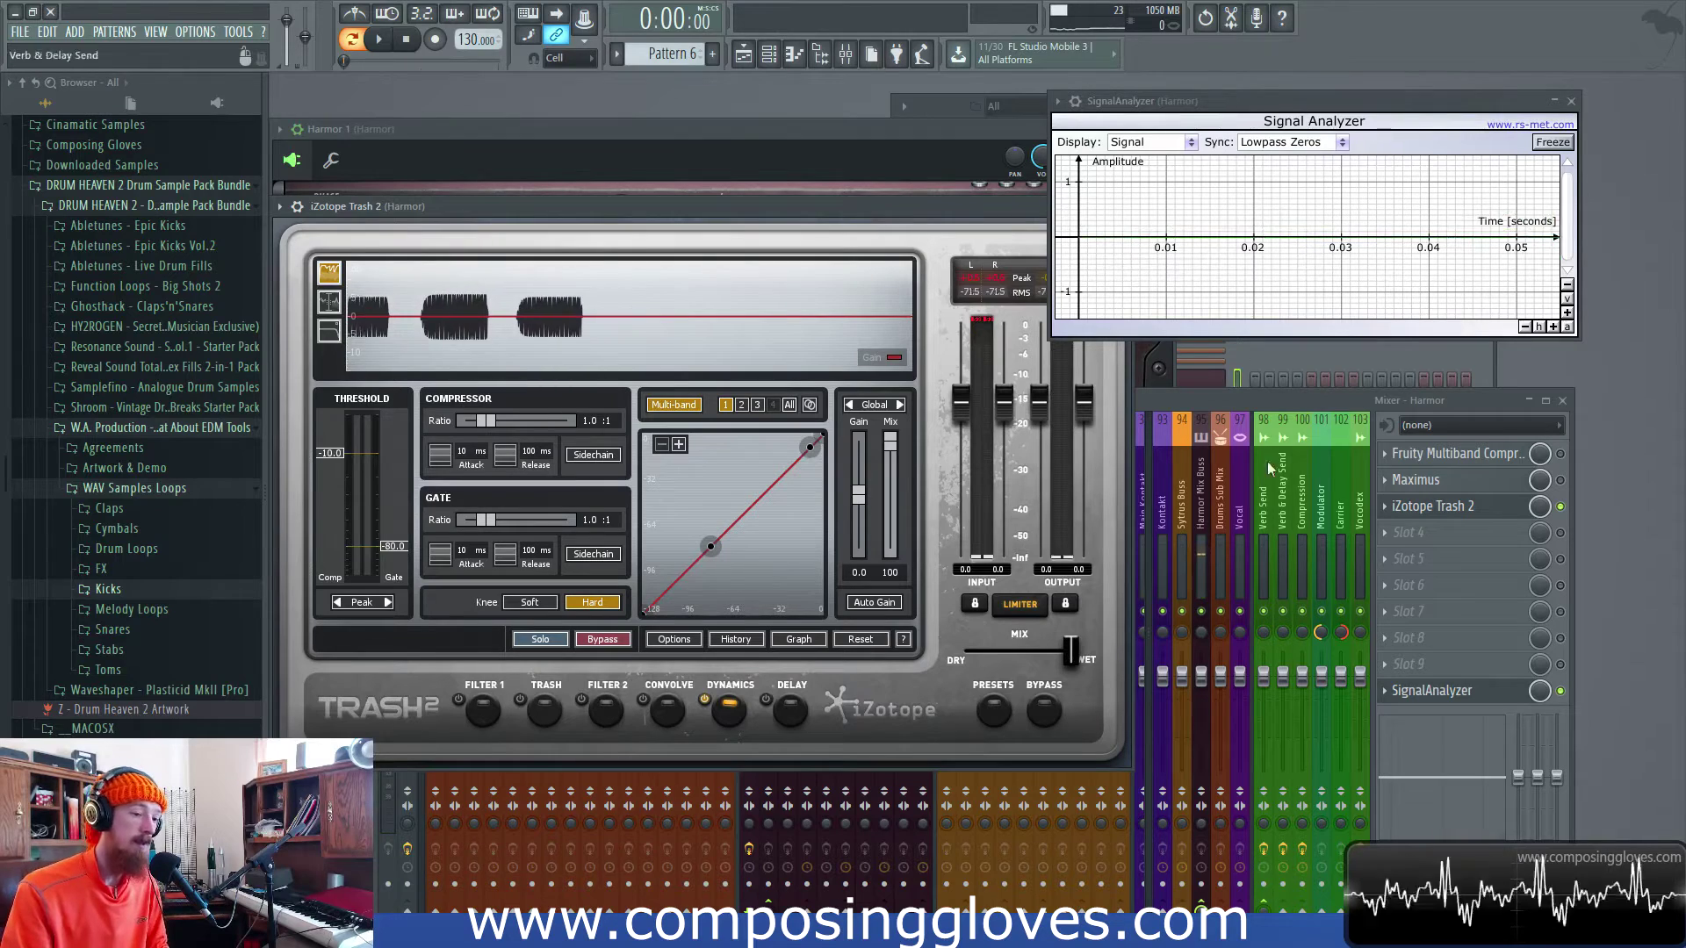
click(1445, 515)
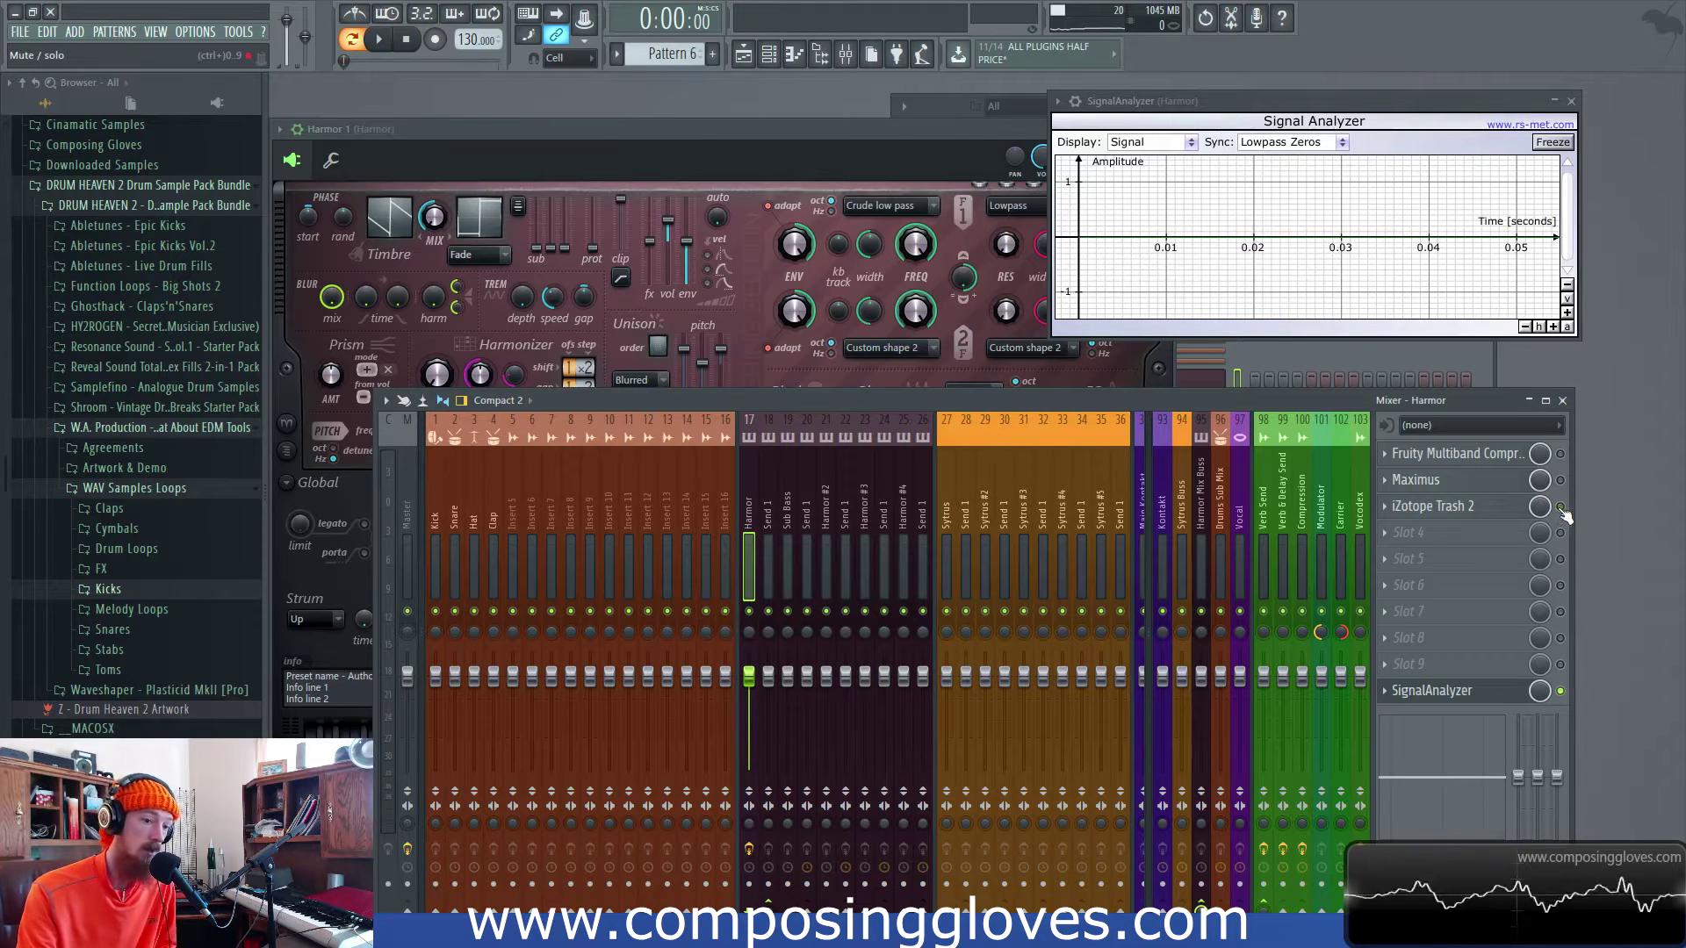
Step: Open the Fruity Multiband Compressor and switch its filtering from FIR to IIR
click(1530, 458)
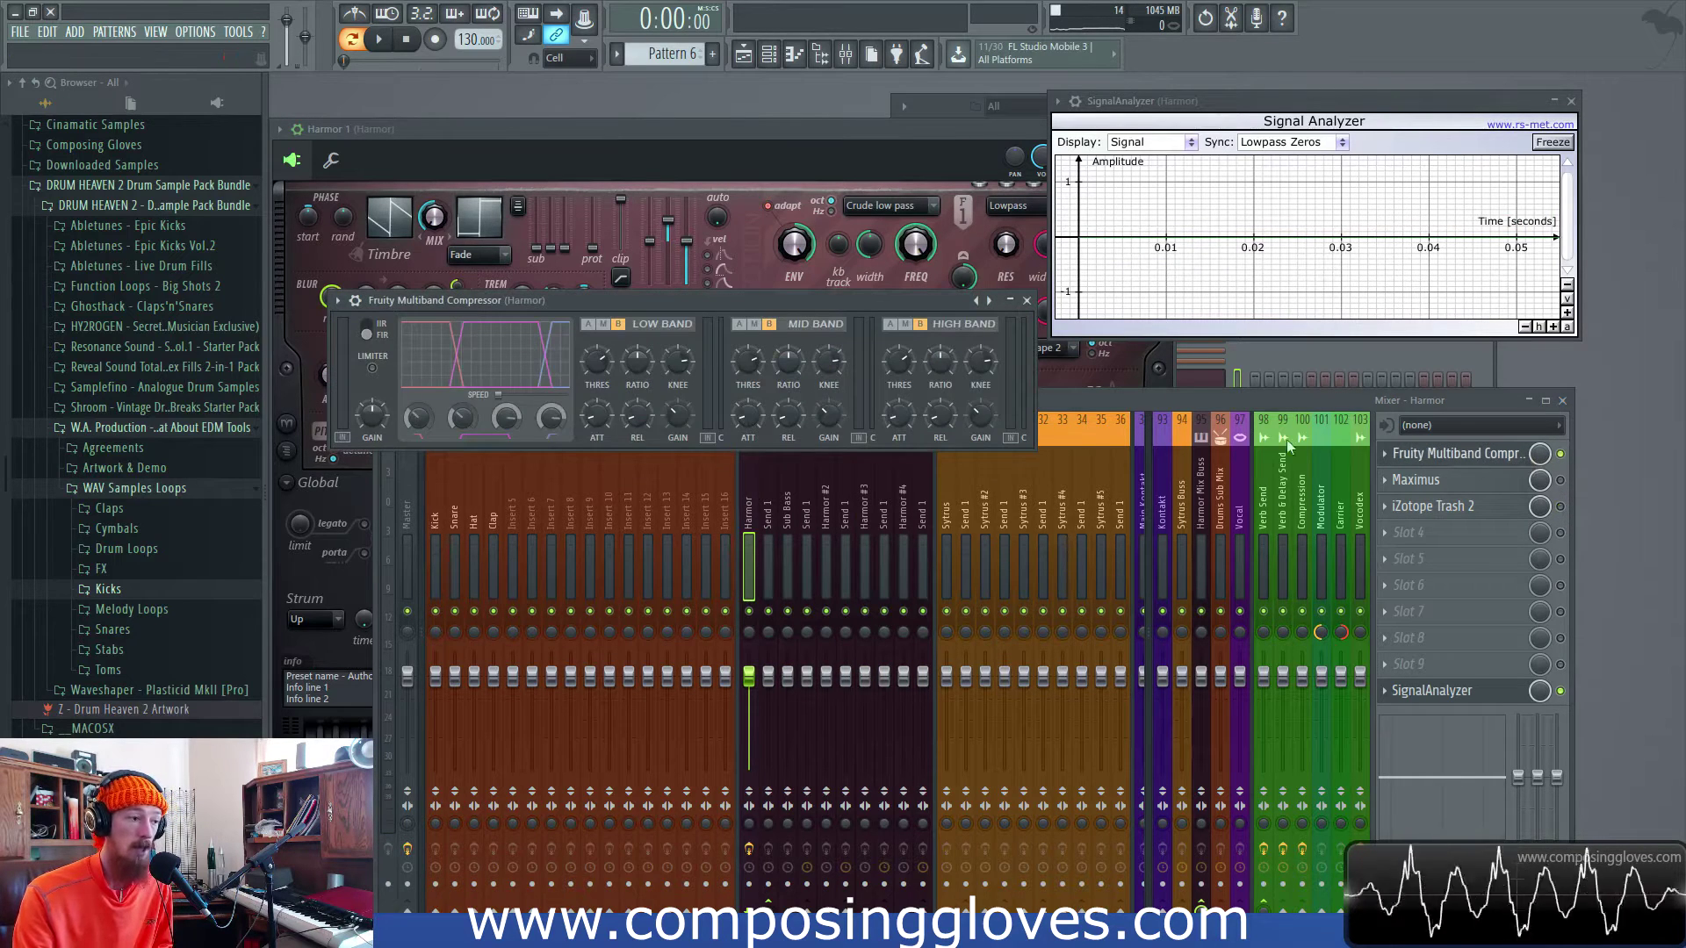
drag(774, 298, 815, 295)
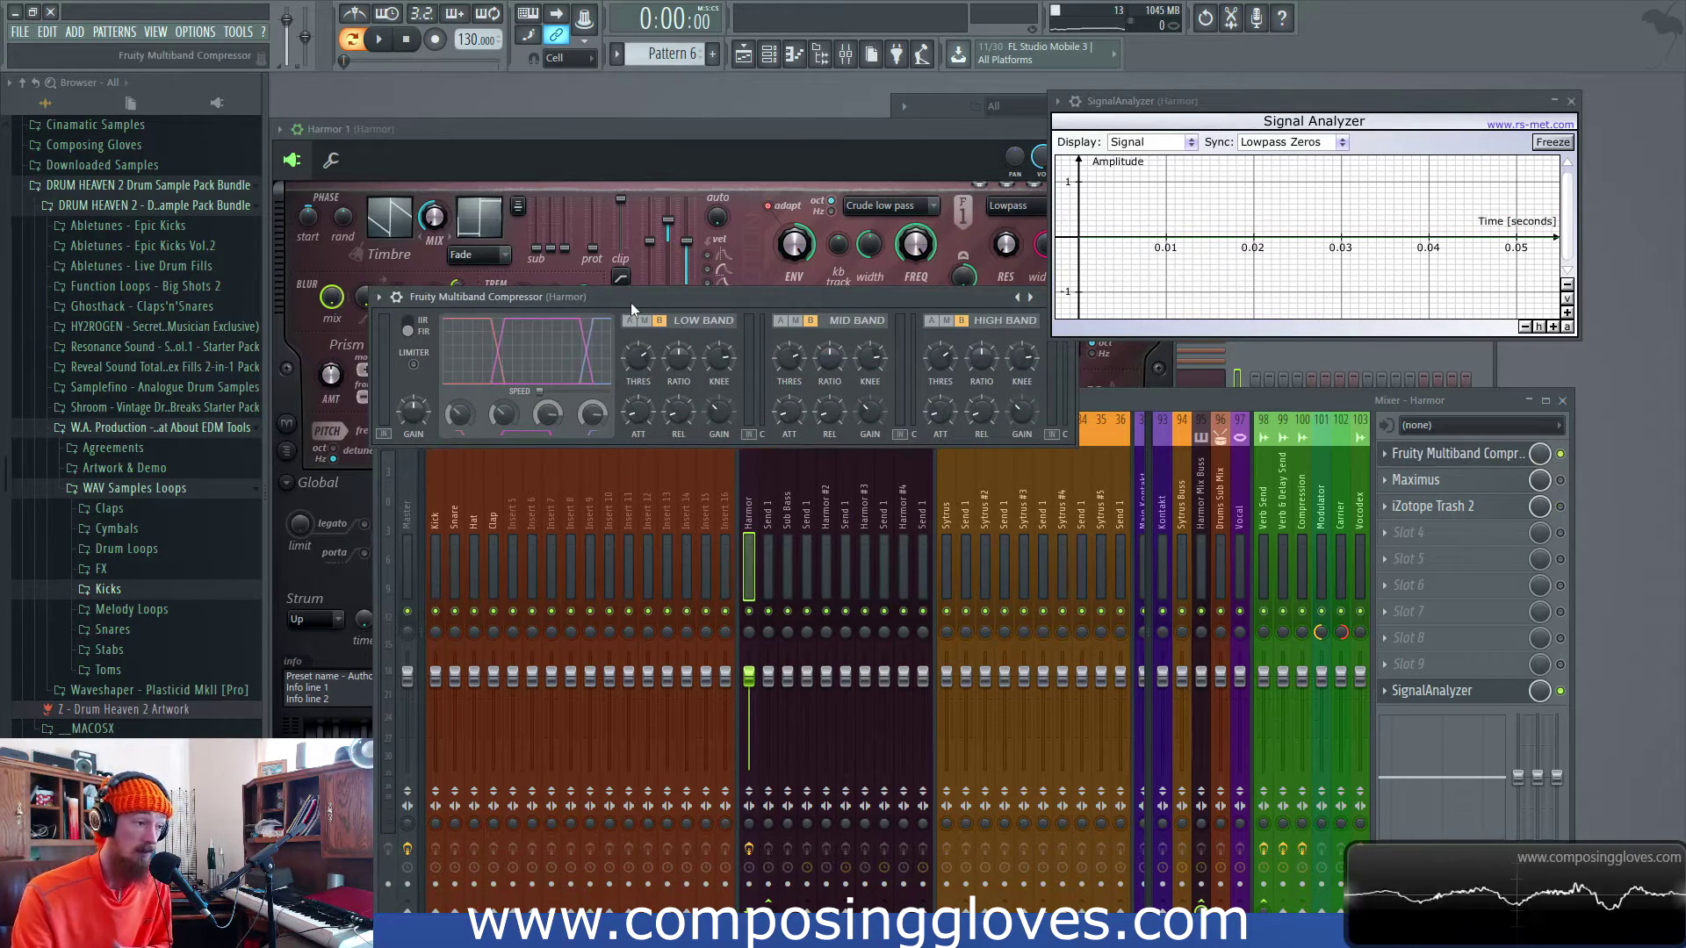
drag(630, 302, 581, 306)
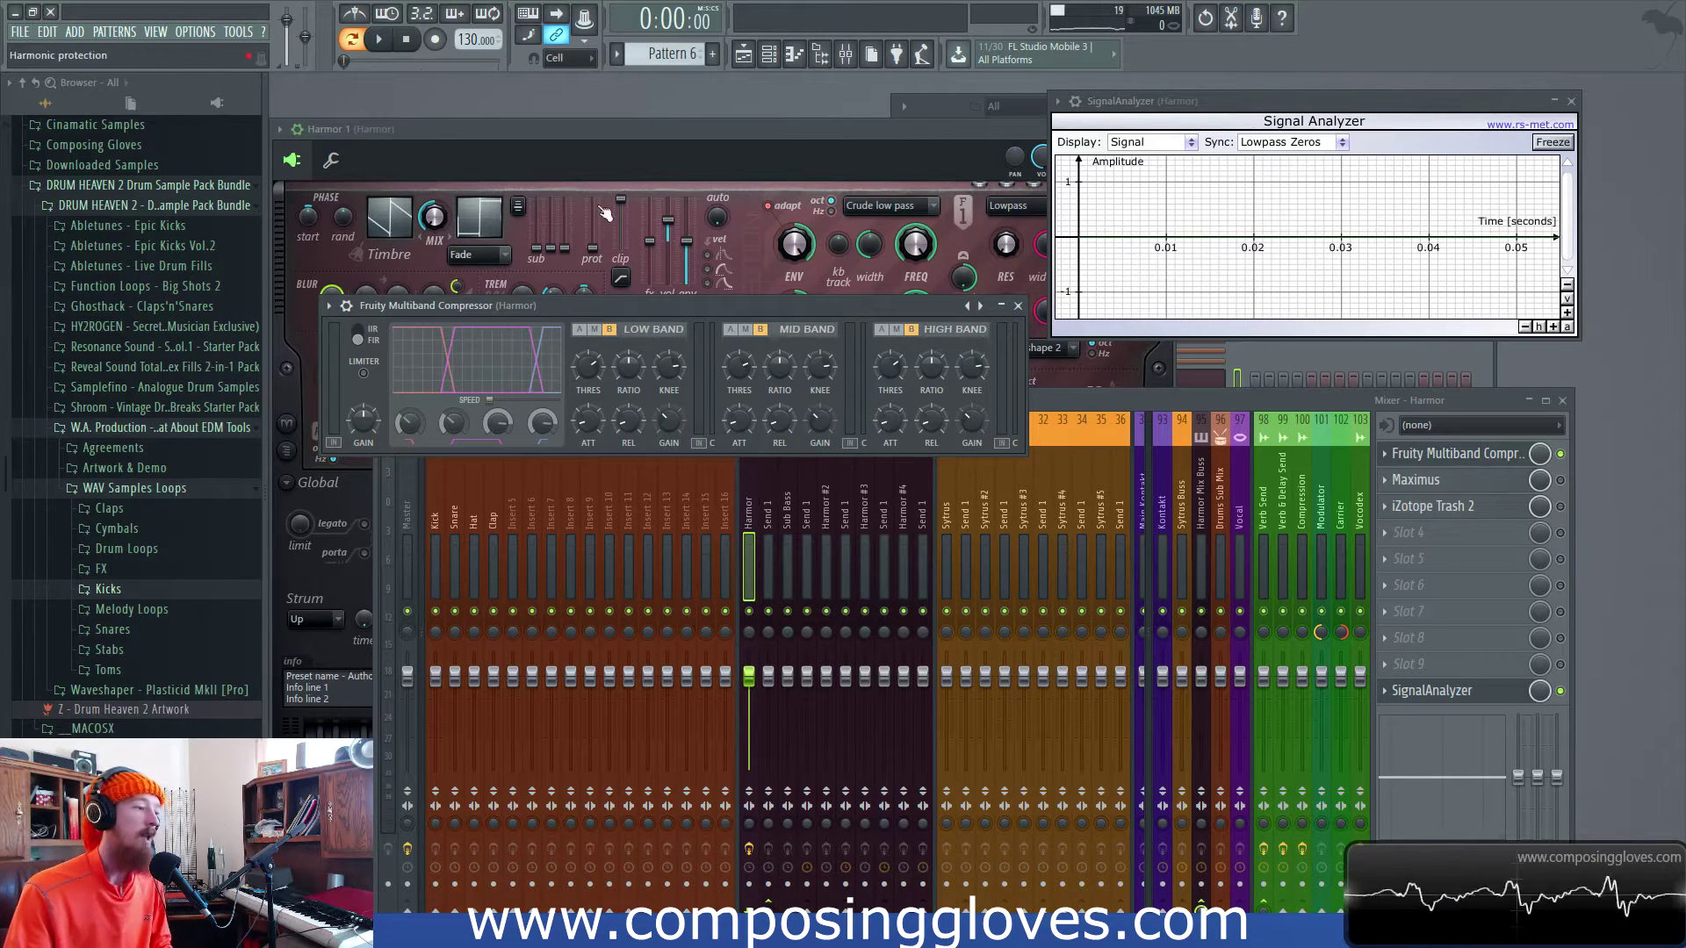
click(380, 340)
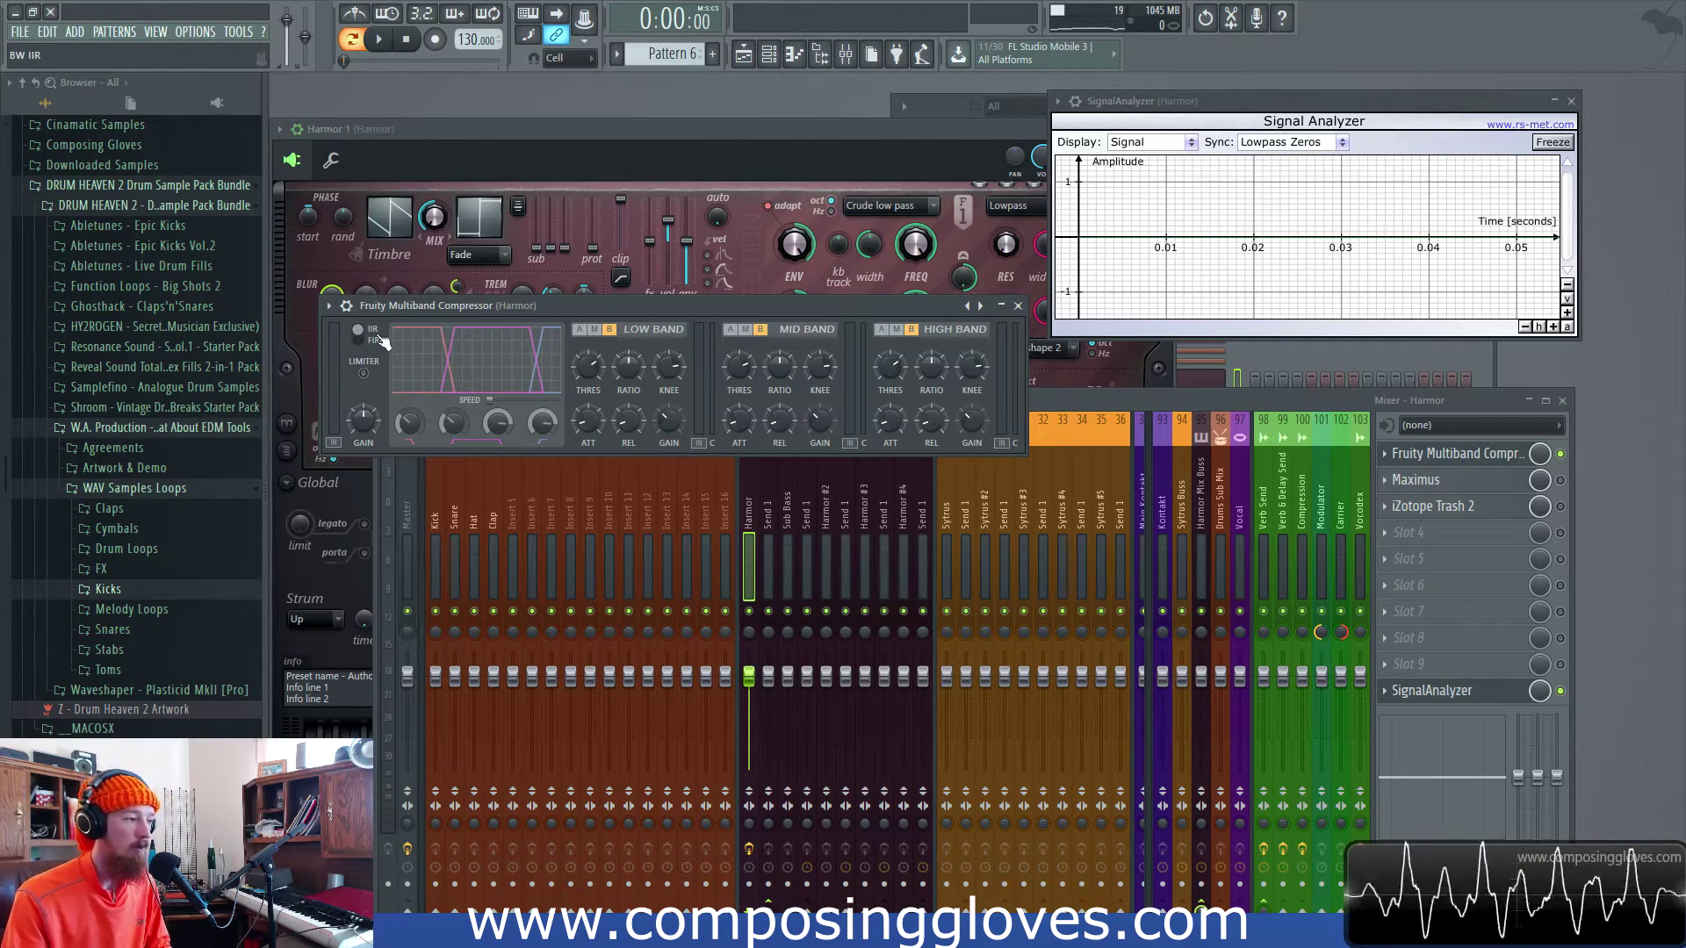
Step: Move the compressor window to uncover Harmor, then open and close Maximus
drag(587, 307, 557, 303)
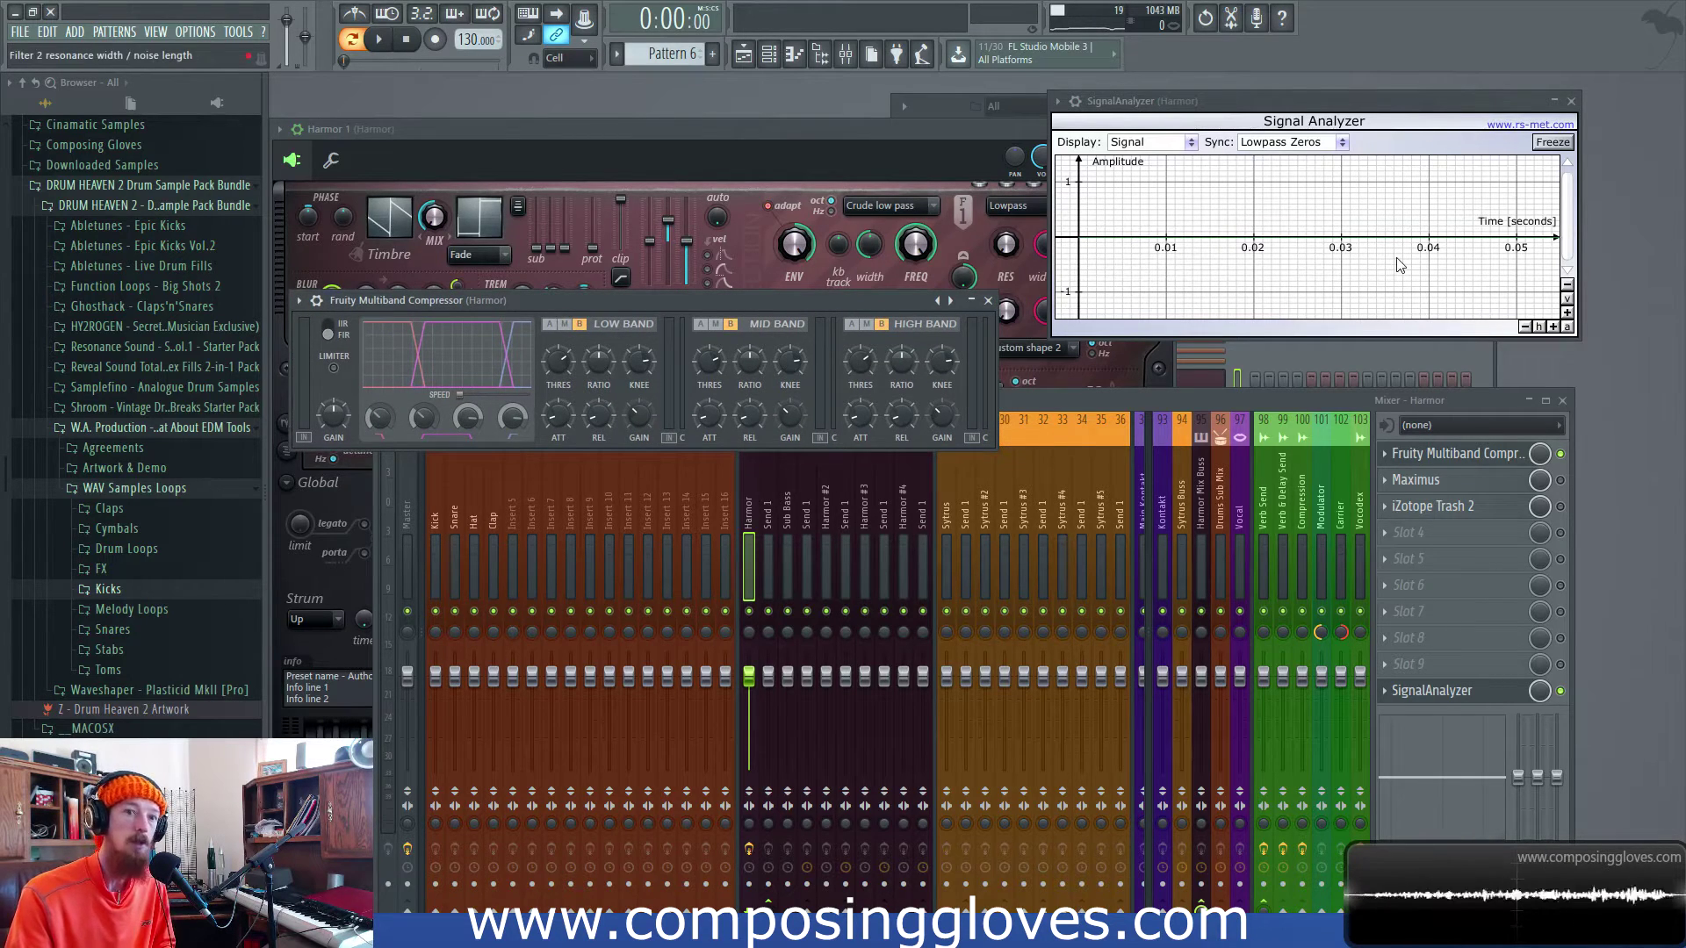
mouse_move(702, 299)
mouse_down()
mouse_move(745, 346)
mouse_move(783, 350)
mouse_move(714, 297)
mouse_up()
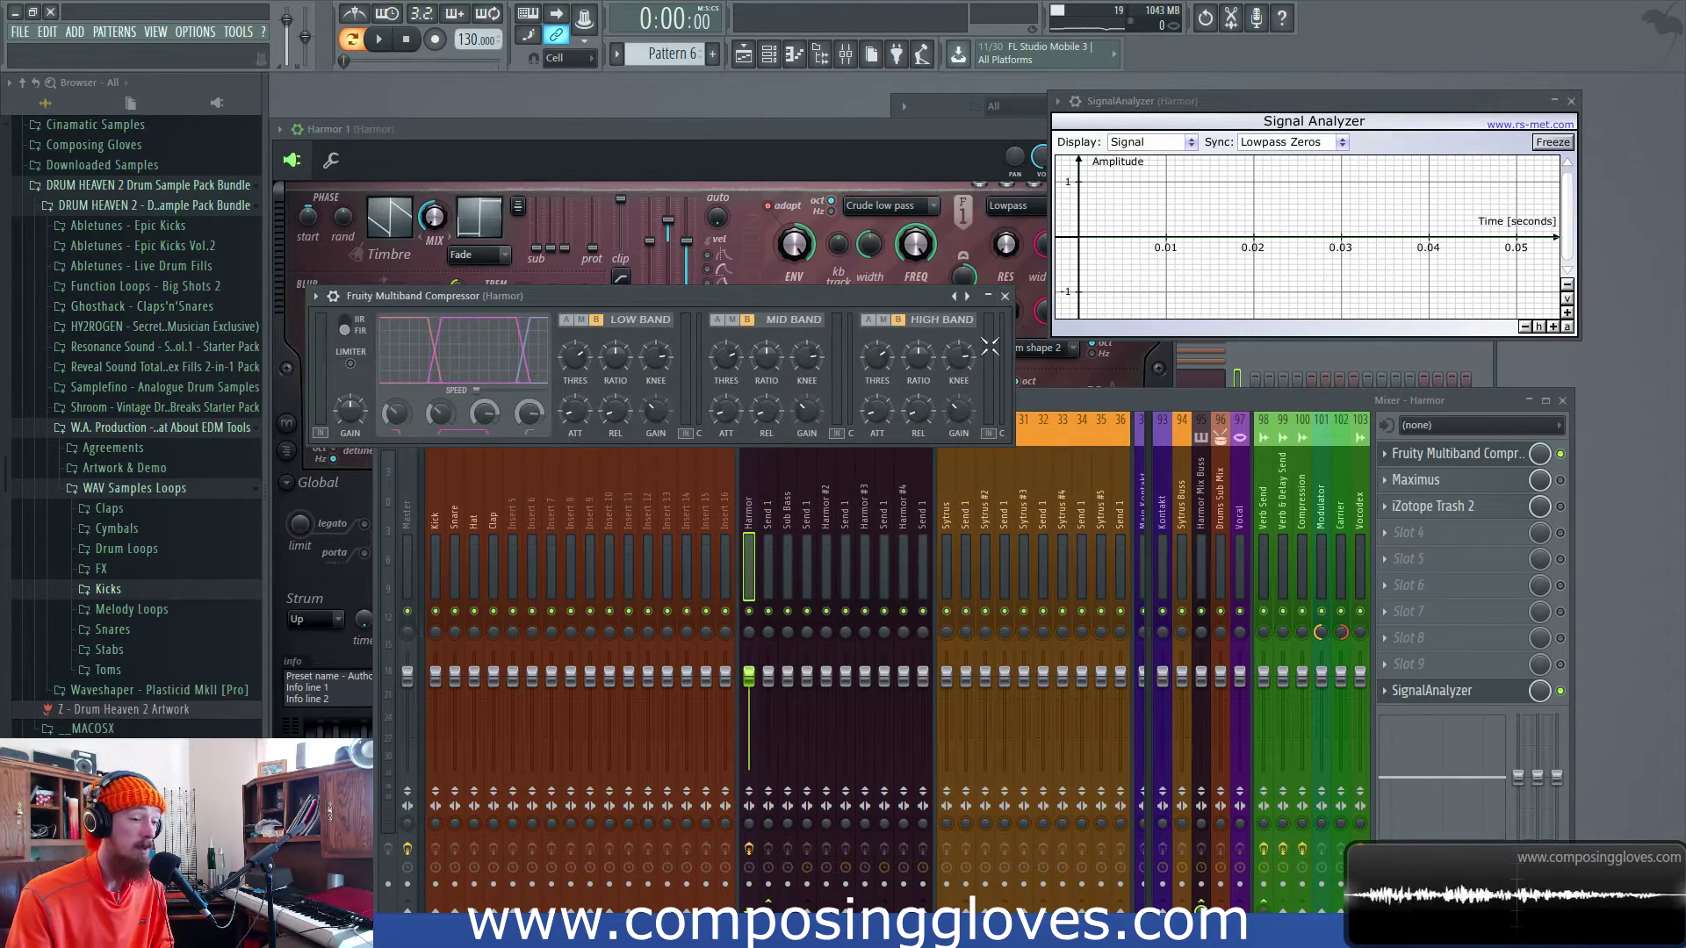
click(1449, 479)
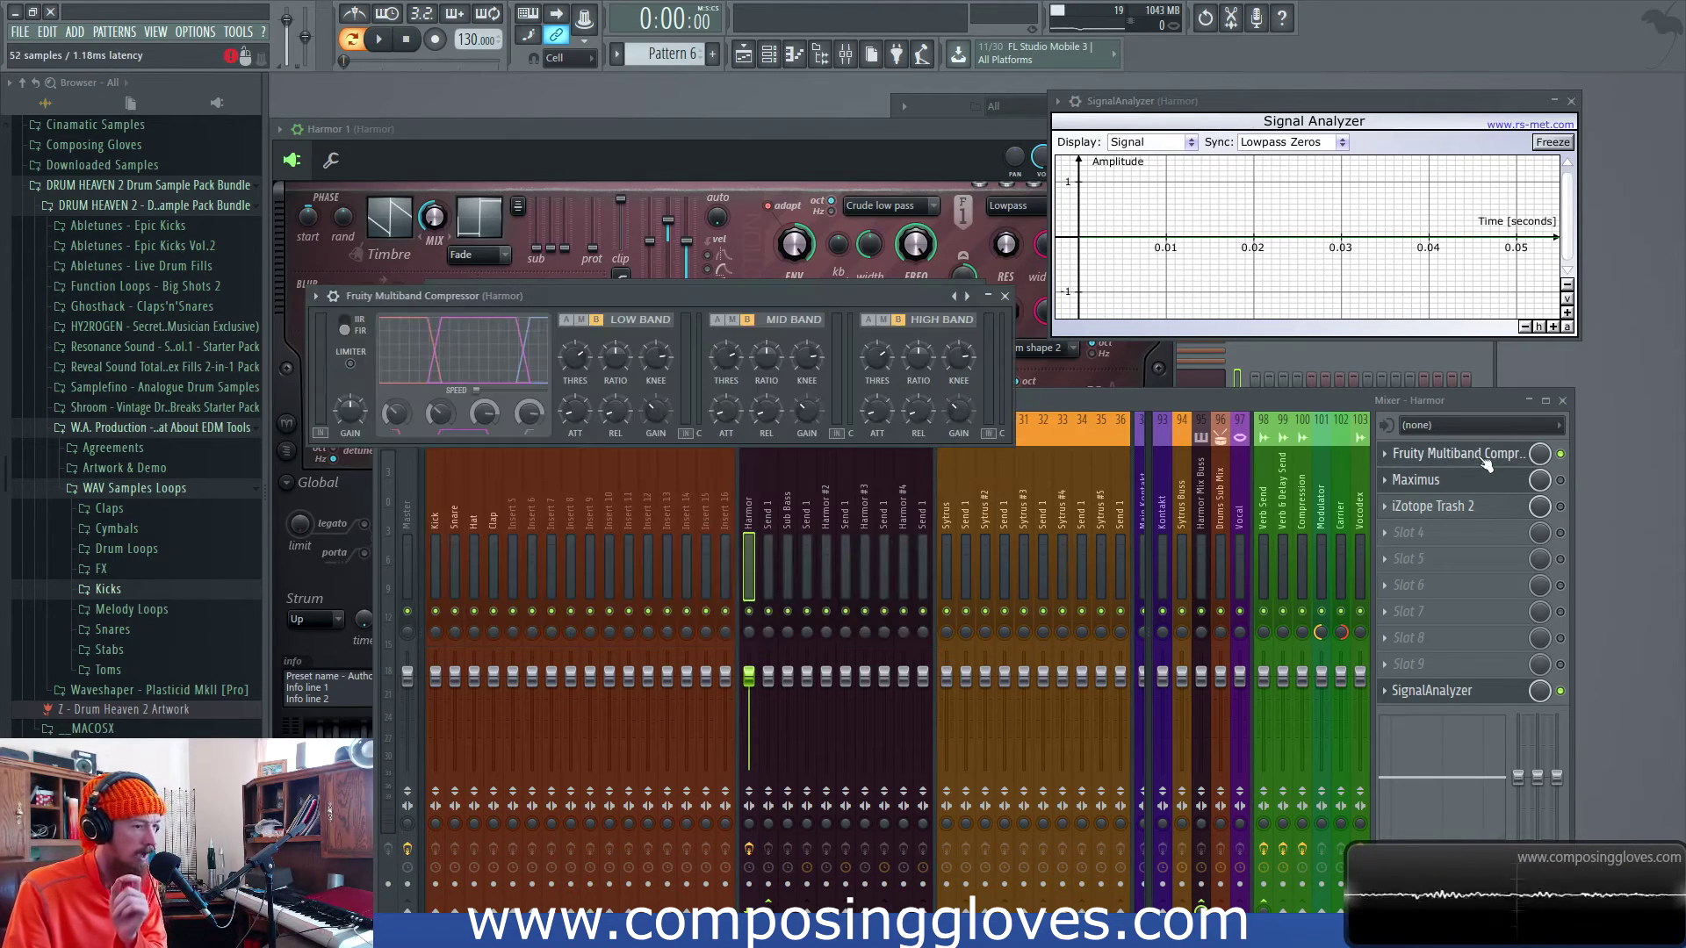
click(1493, 454)
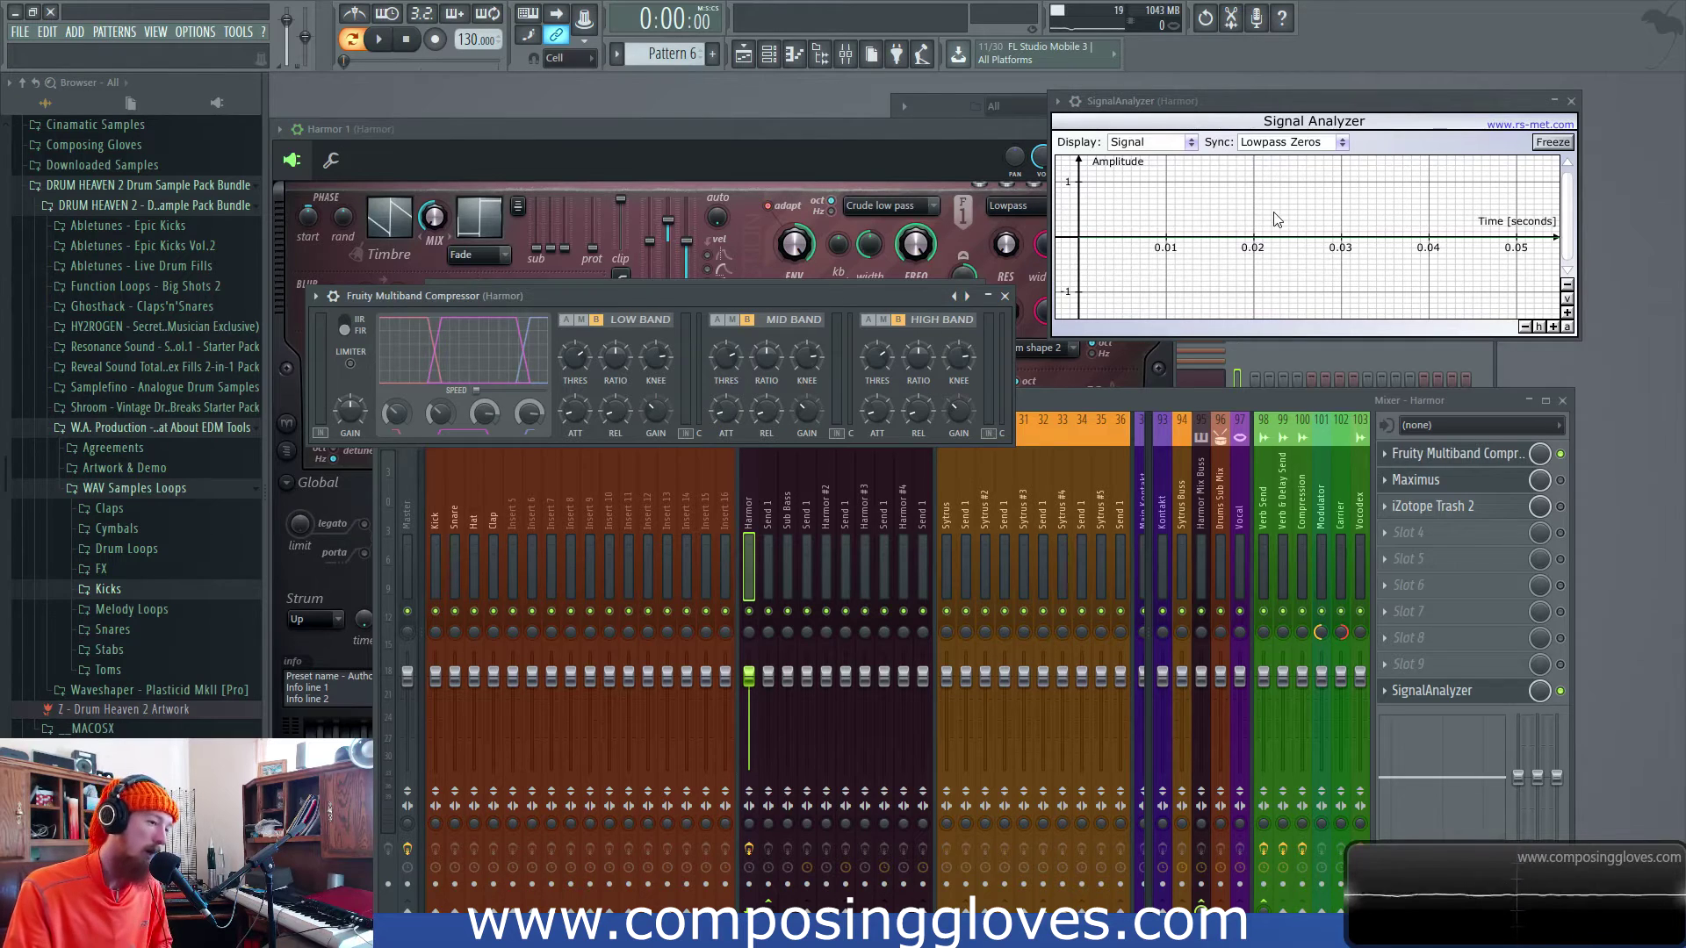
Step: Toggle the Maximus and compressor editors, then show the plugin list for empty slot 4
click(1467, 482)
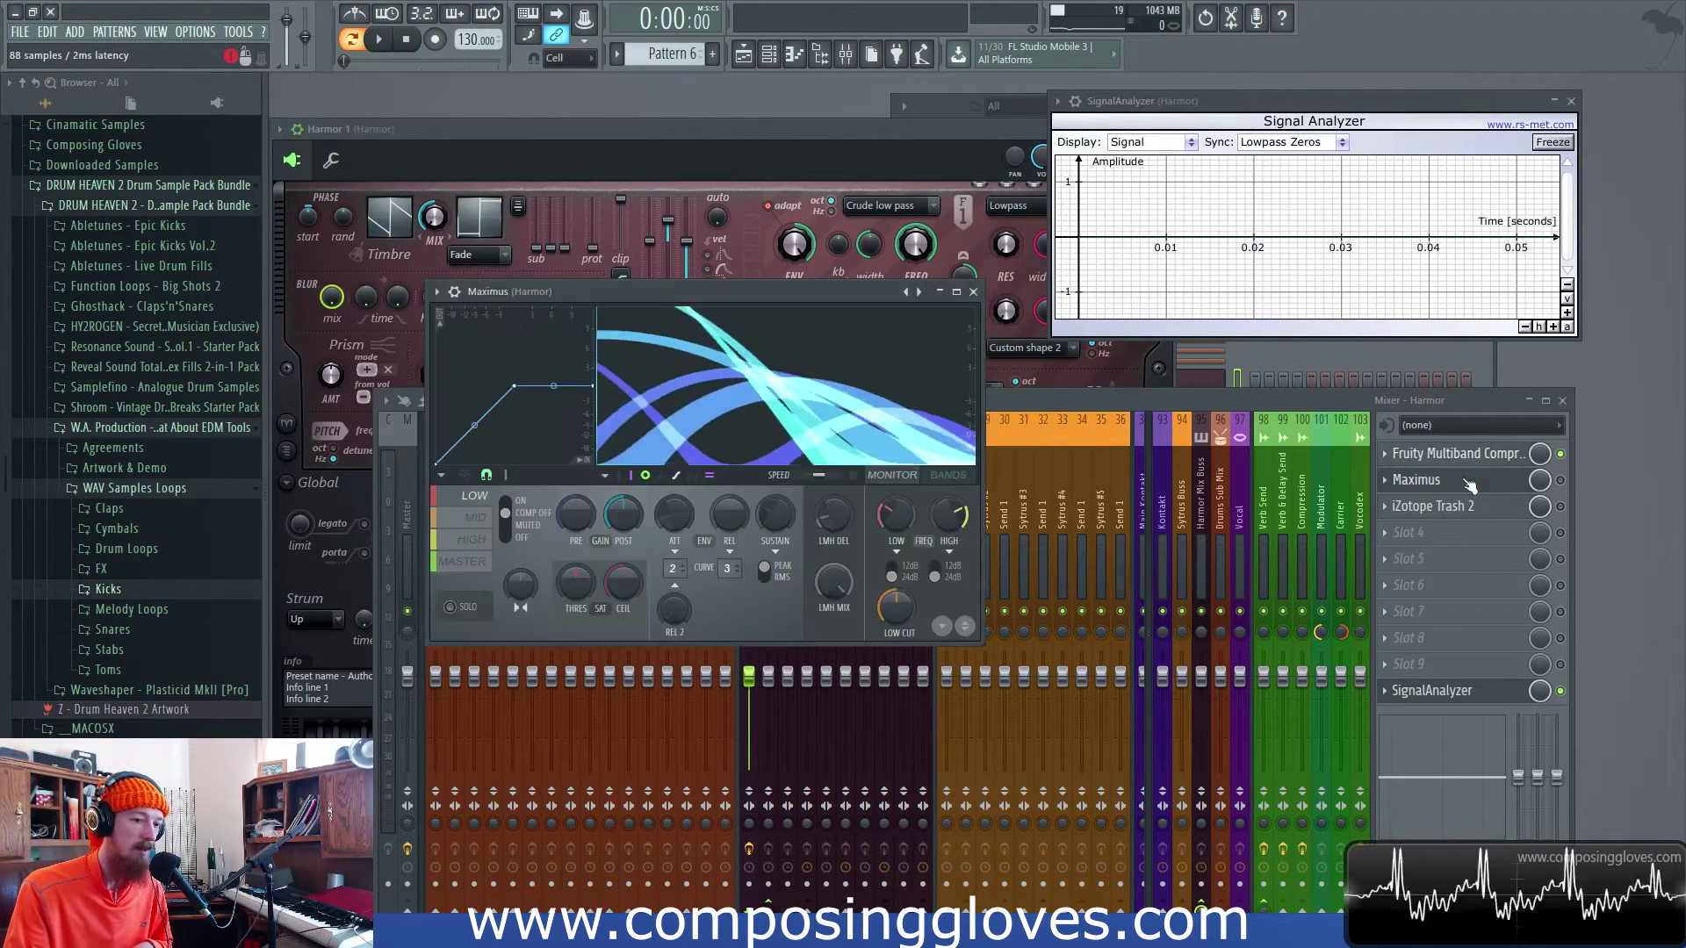
click(1468, 483)
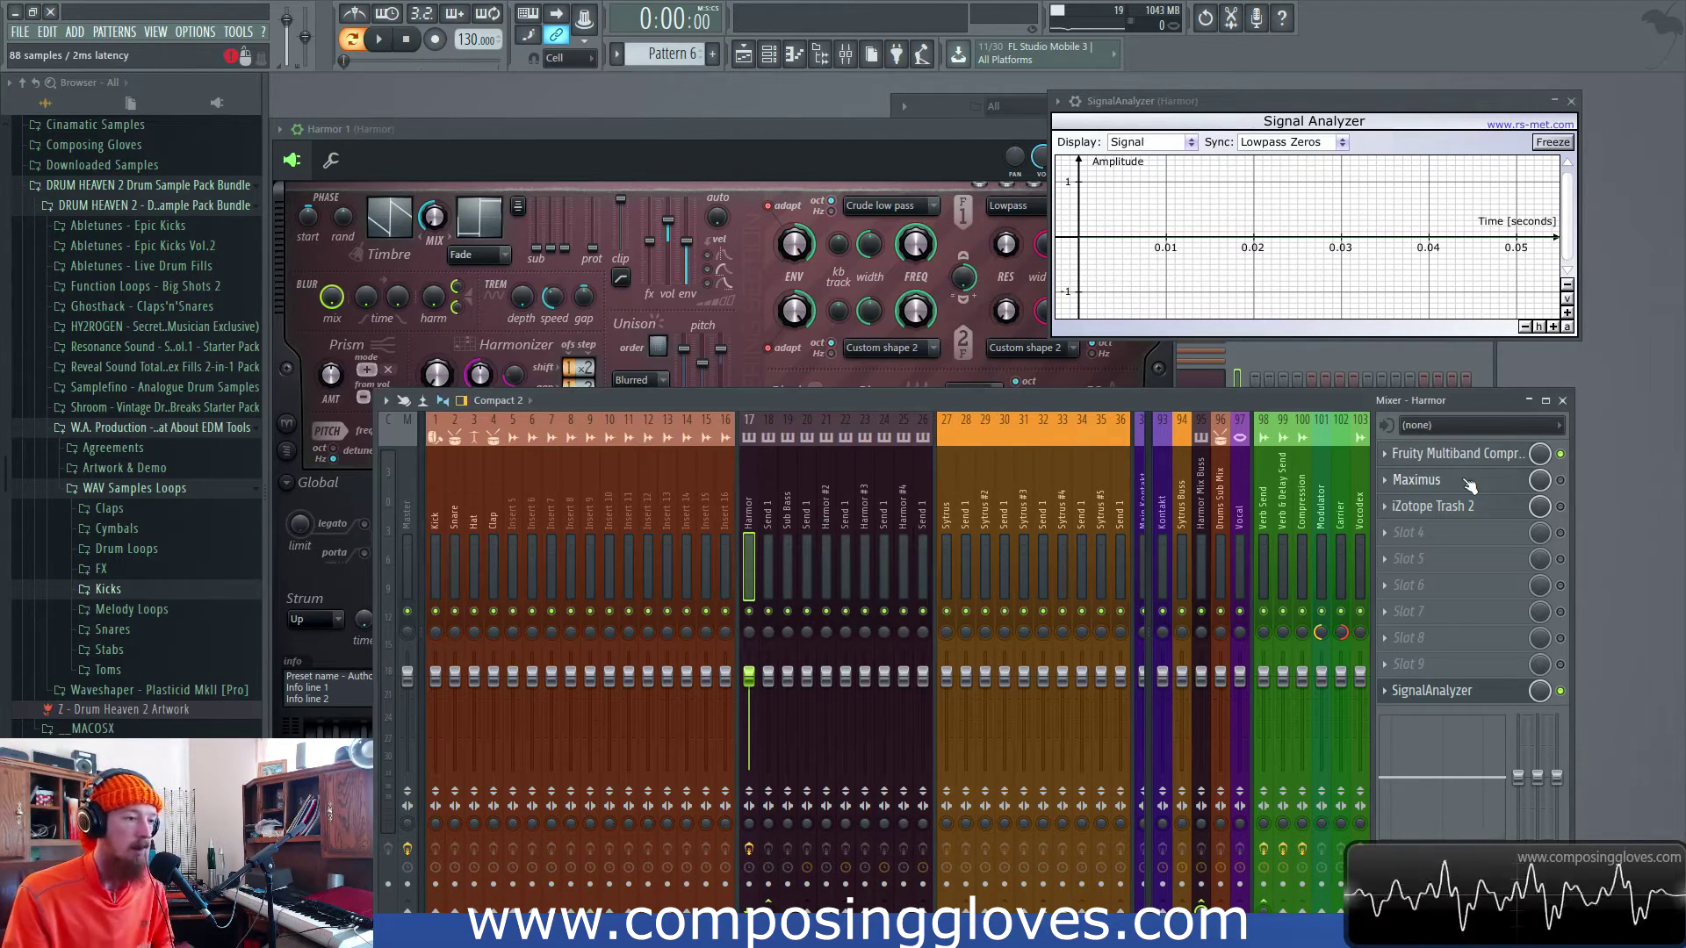
click(1469, 481)
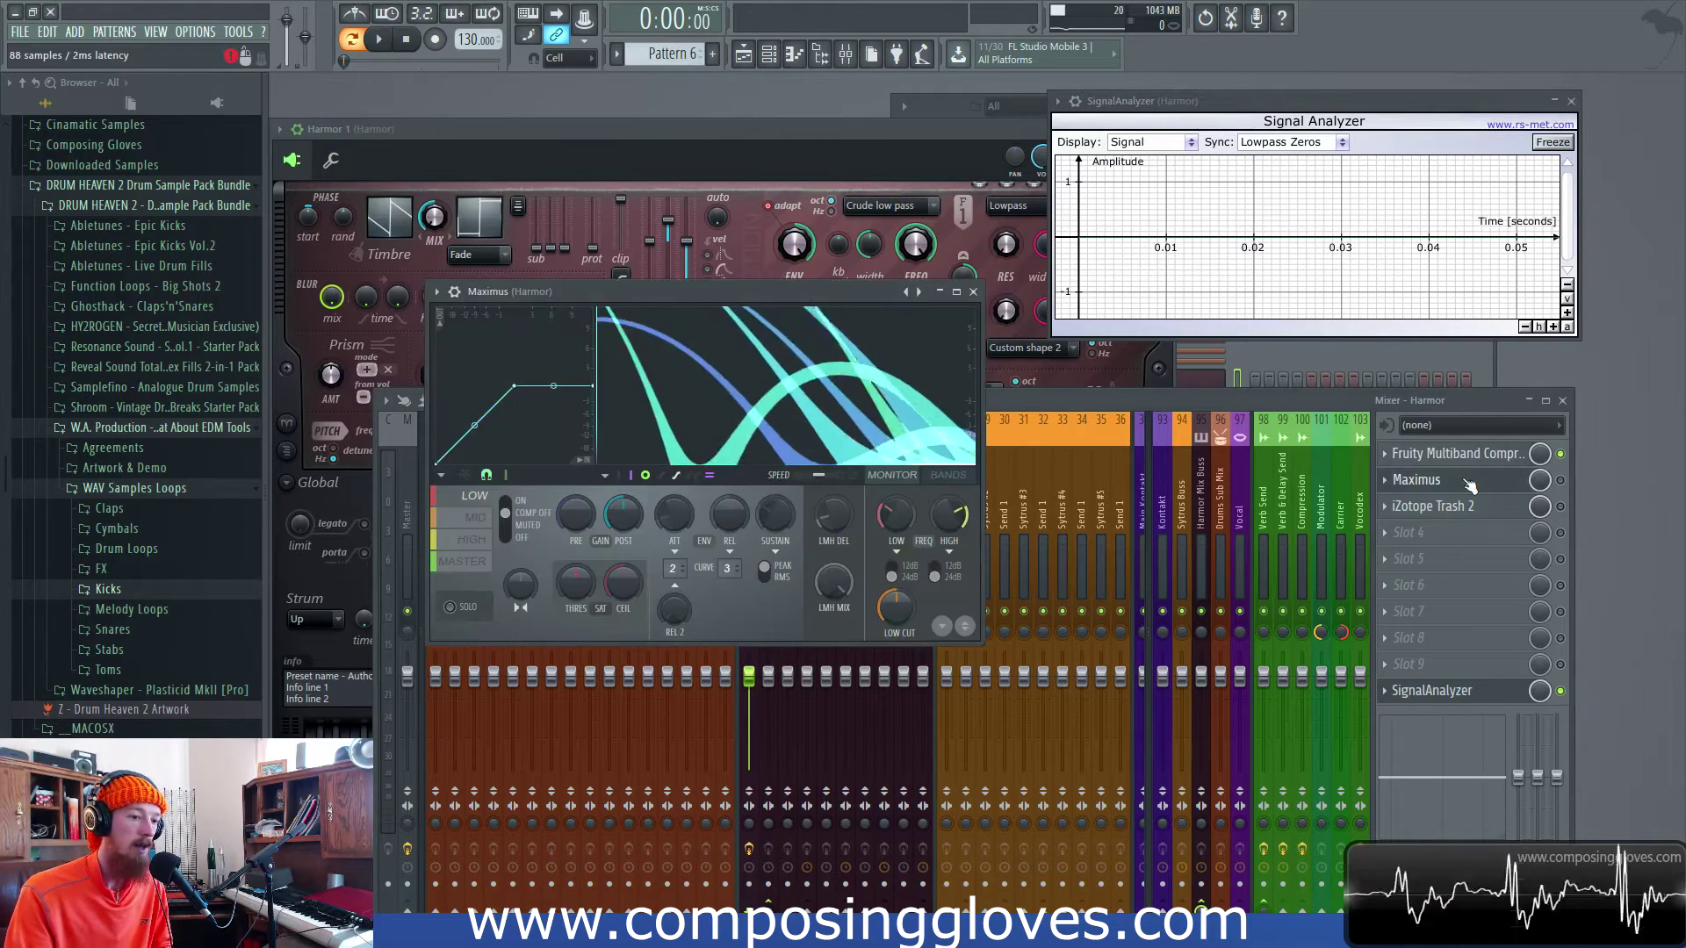
click(1458, 454)
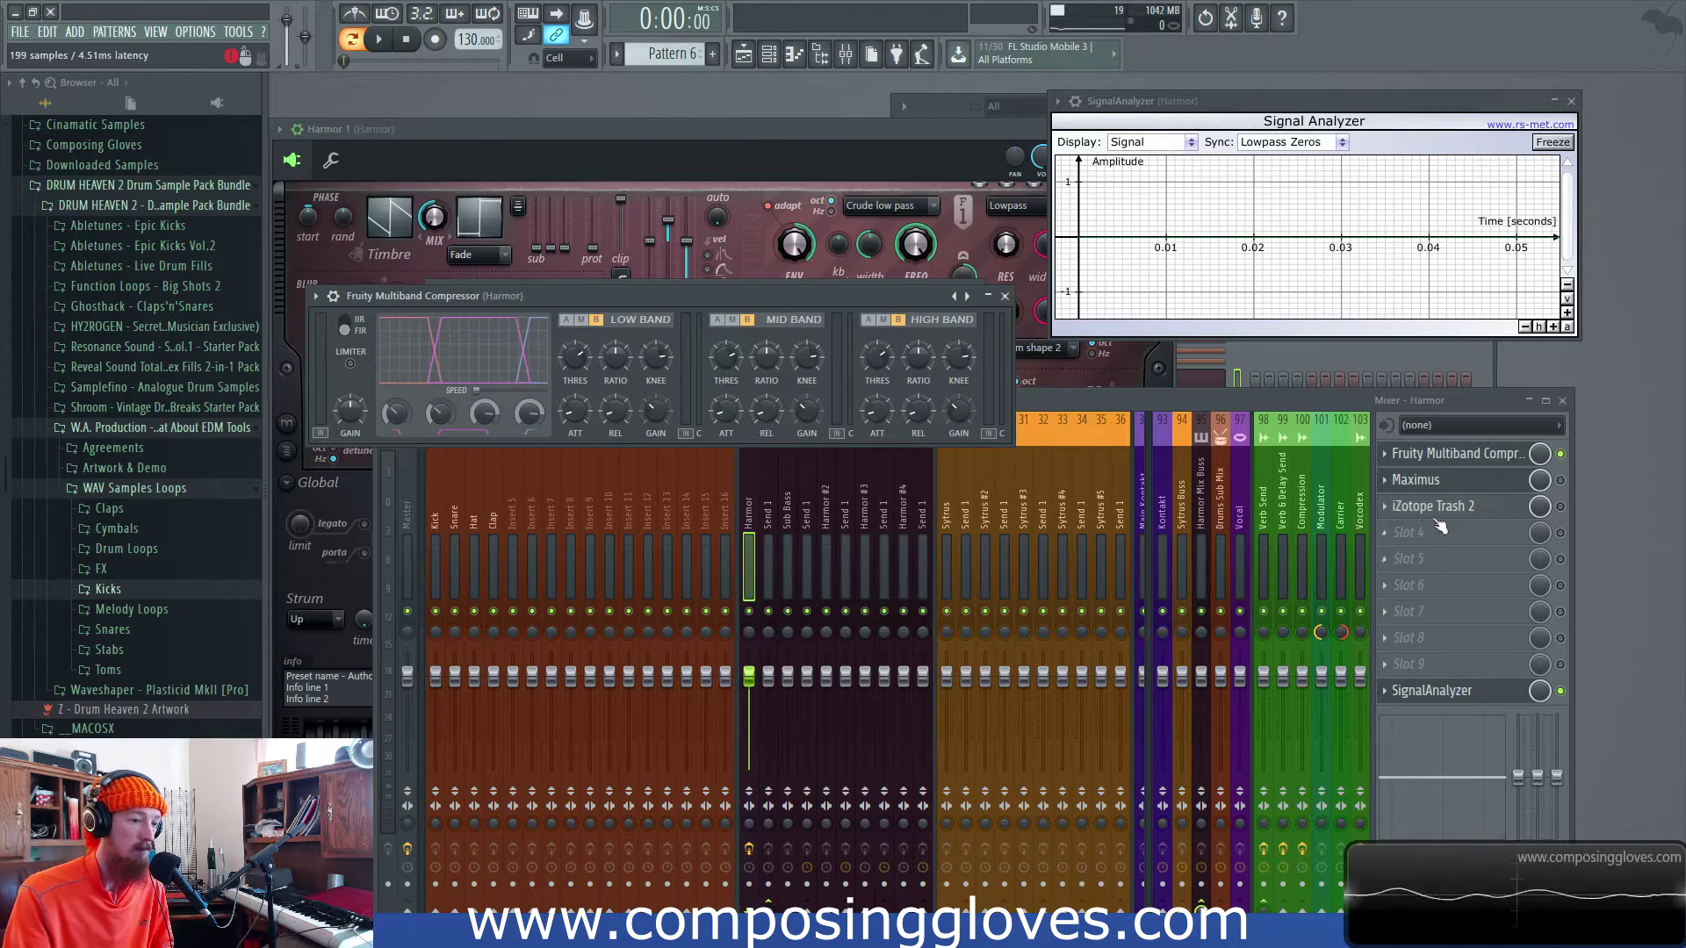
click(1409, 533)
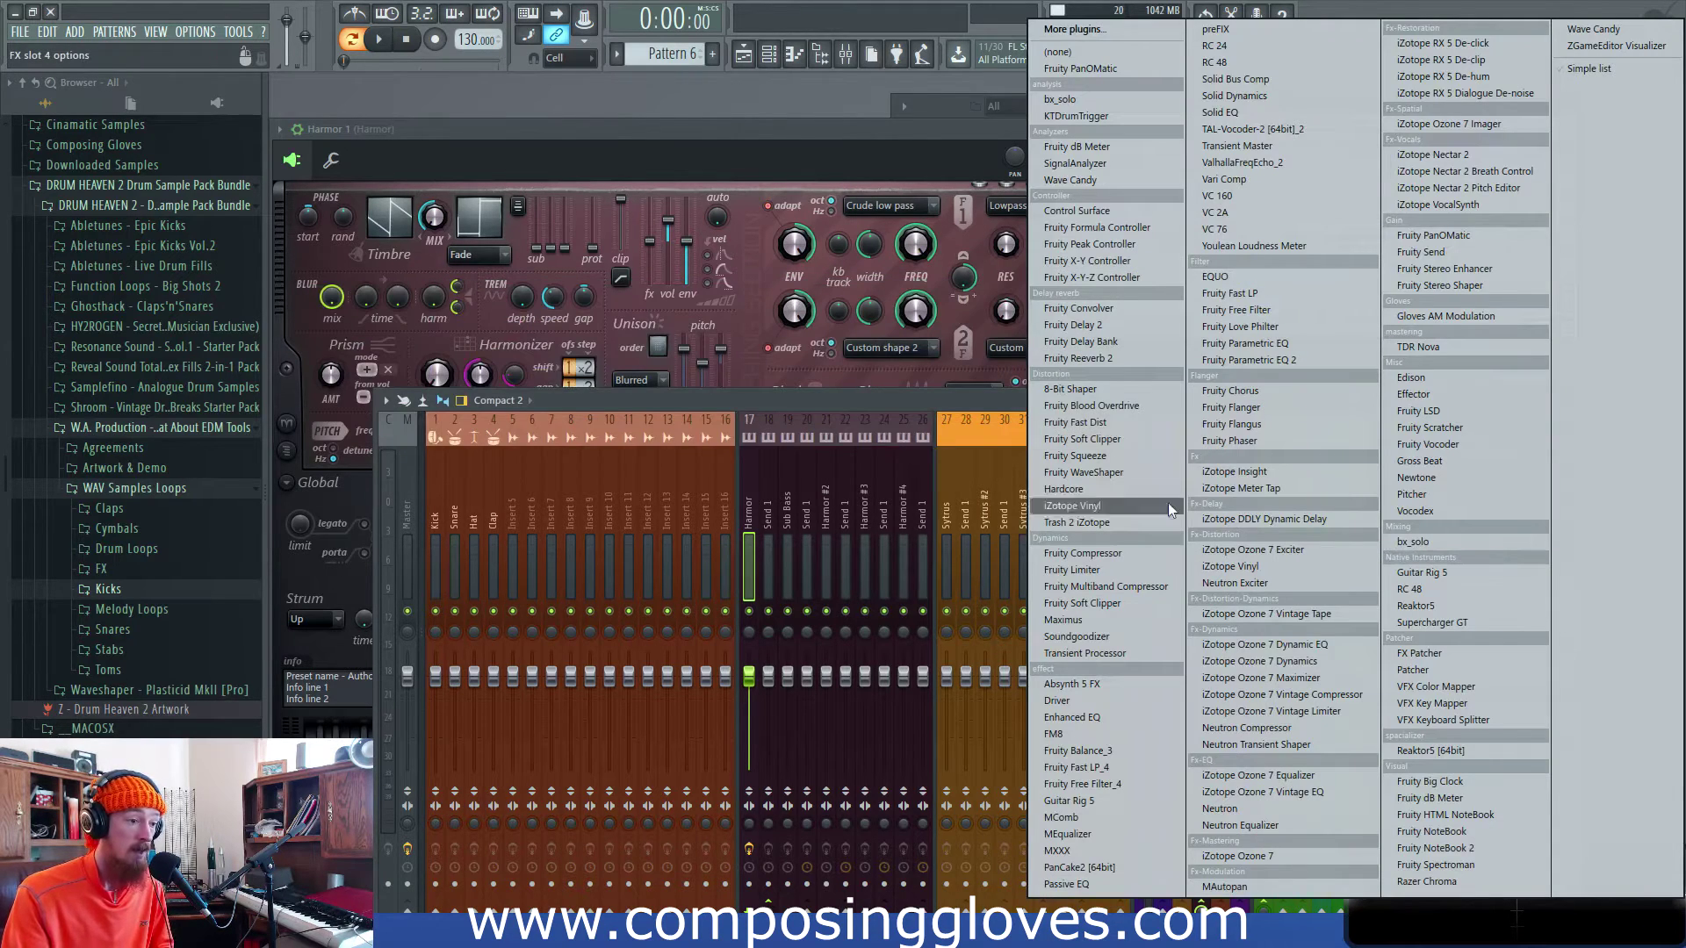
Step: Load Fruity Parametric EQ 2 into slot 4 and move its window up over Harmor
click(1330, 362)
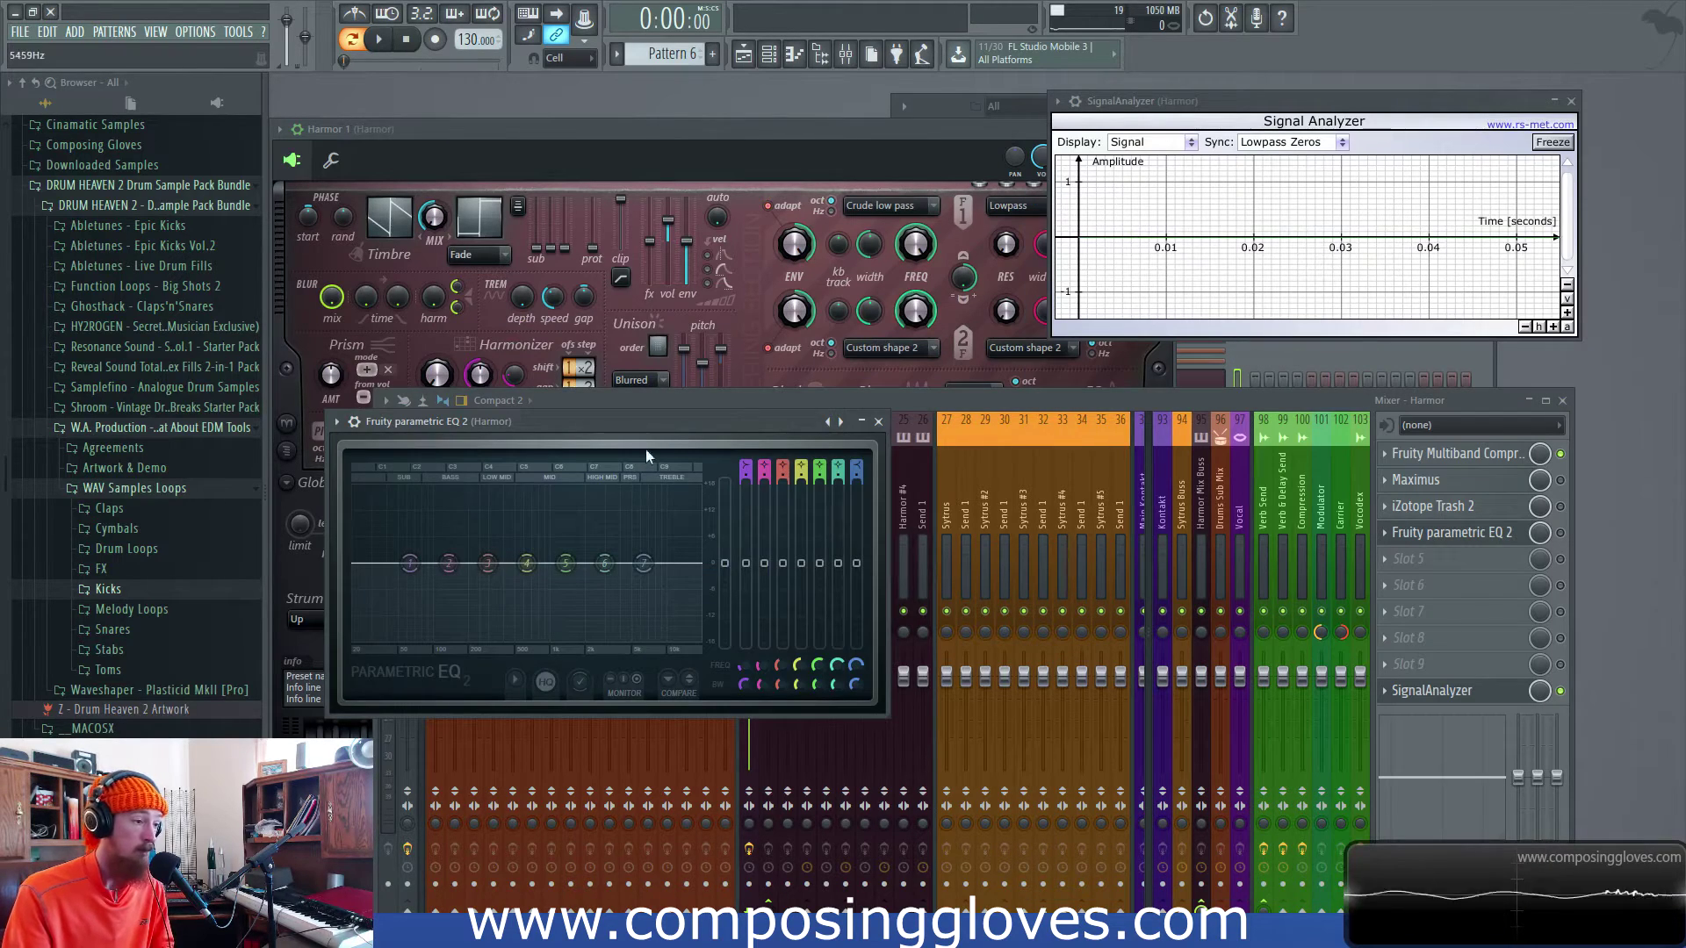
drag(670, 423, 856, 158)
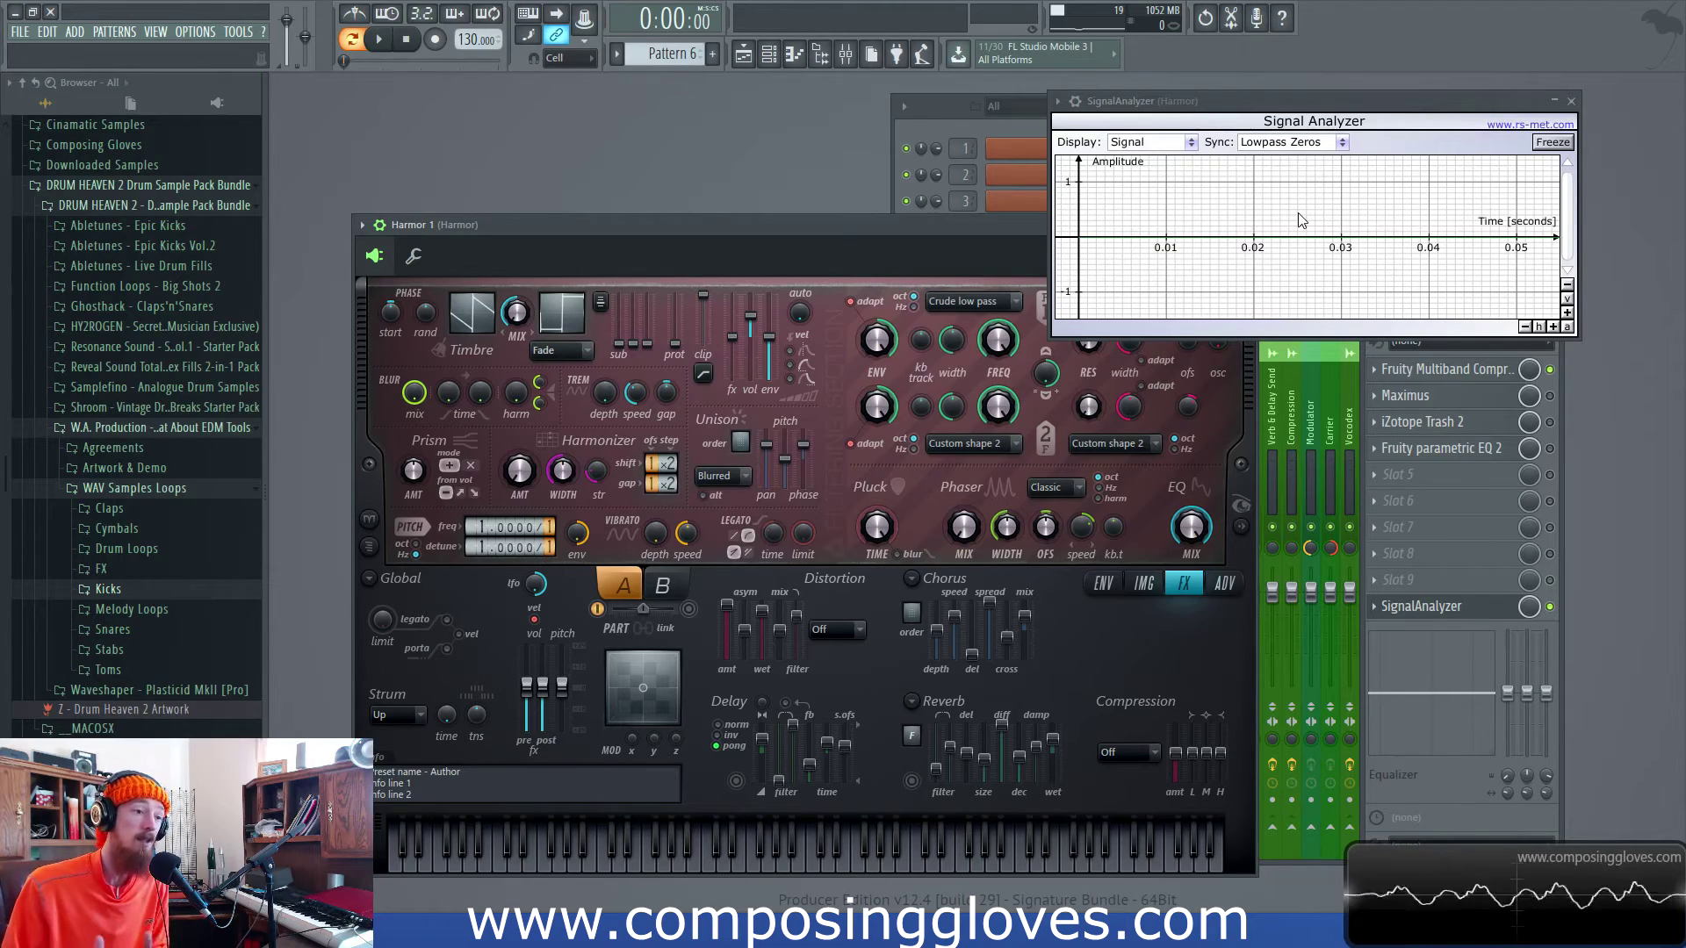
click(1448, 477)
click(1082, 30)
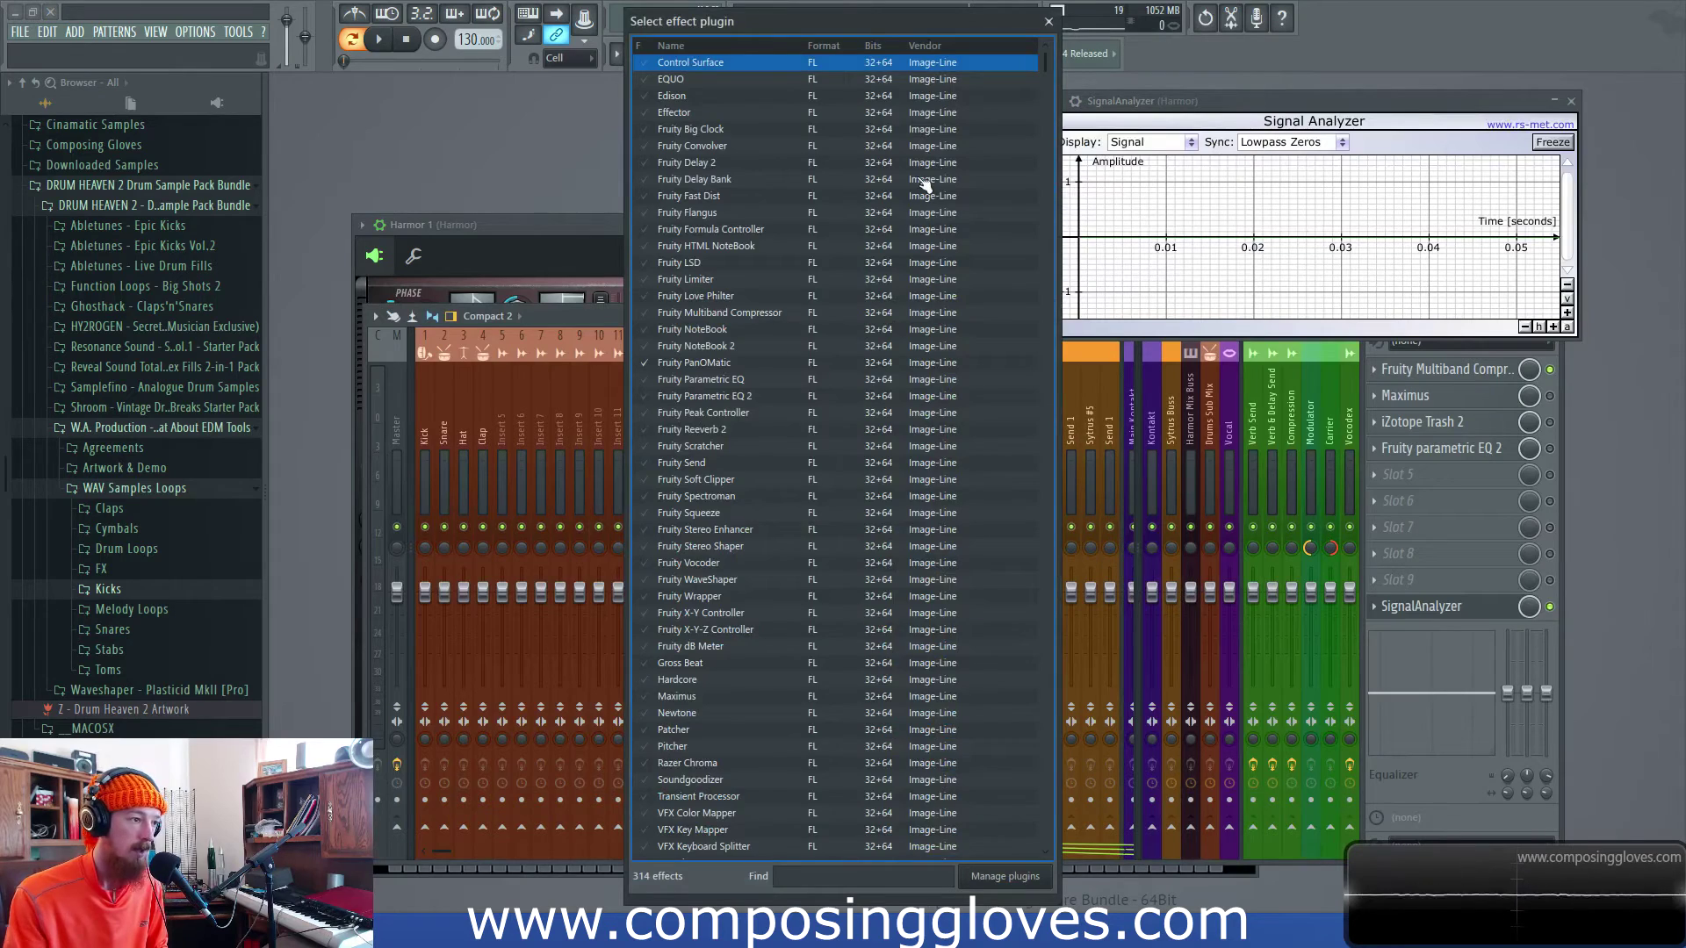
text(fre)
key(BackSpace)
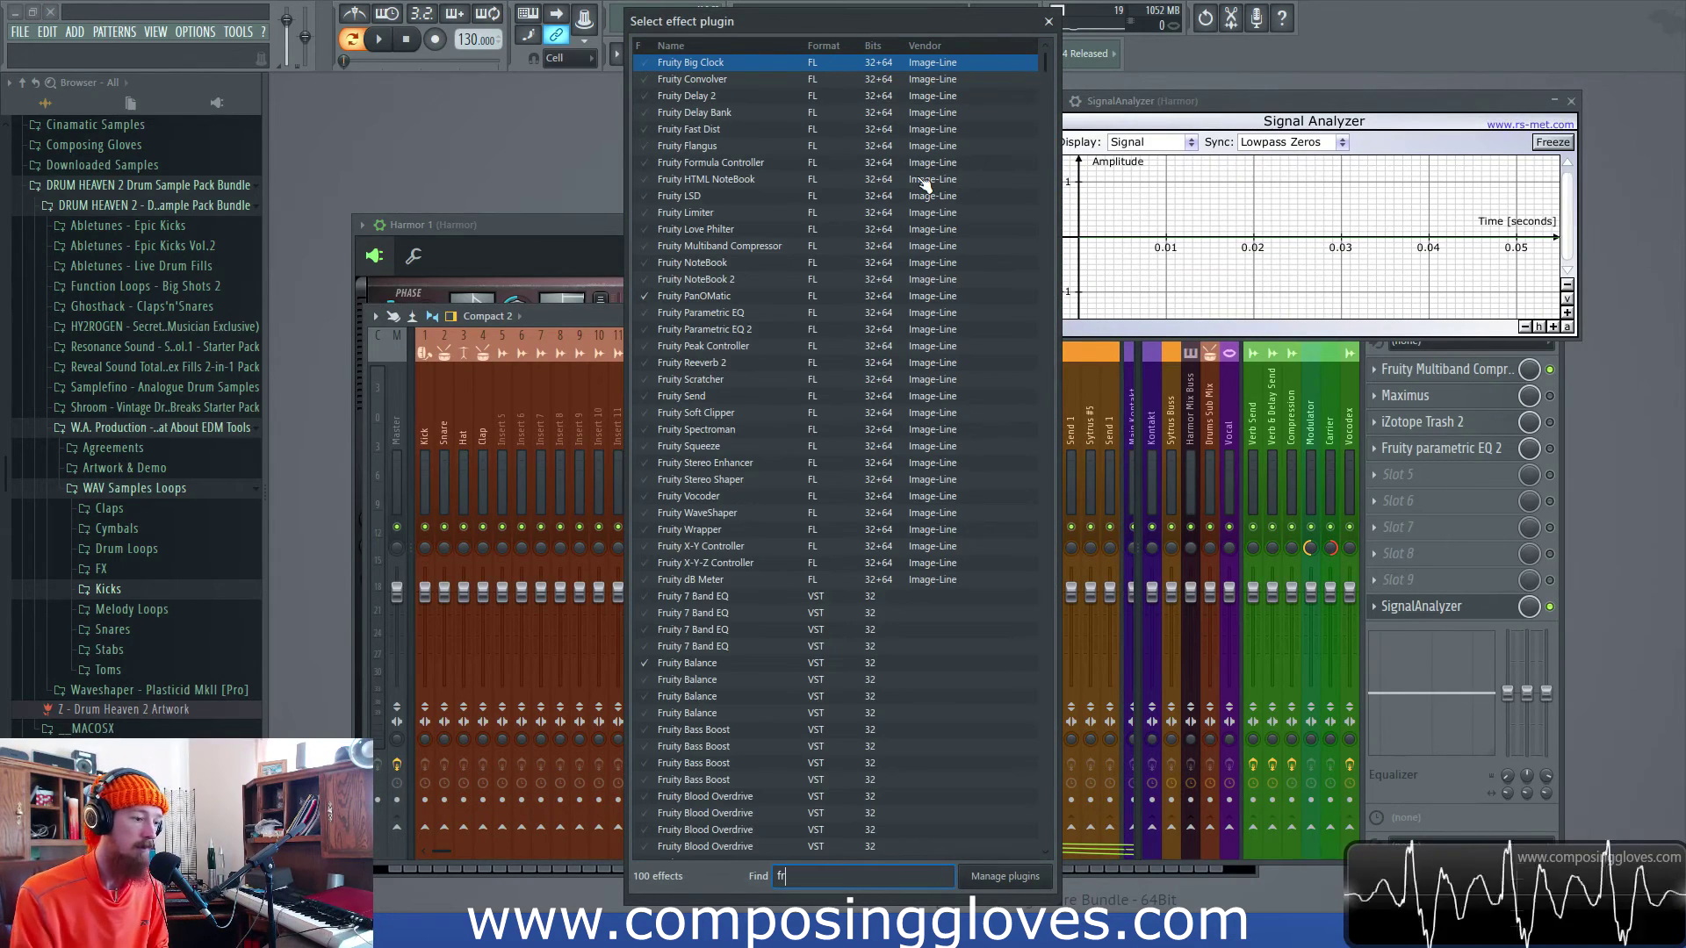
click(1048, 21)
click(857, 240)
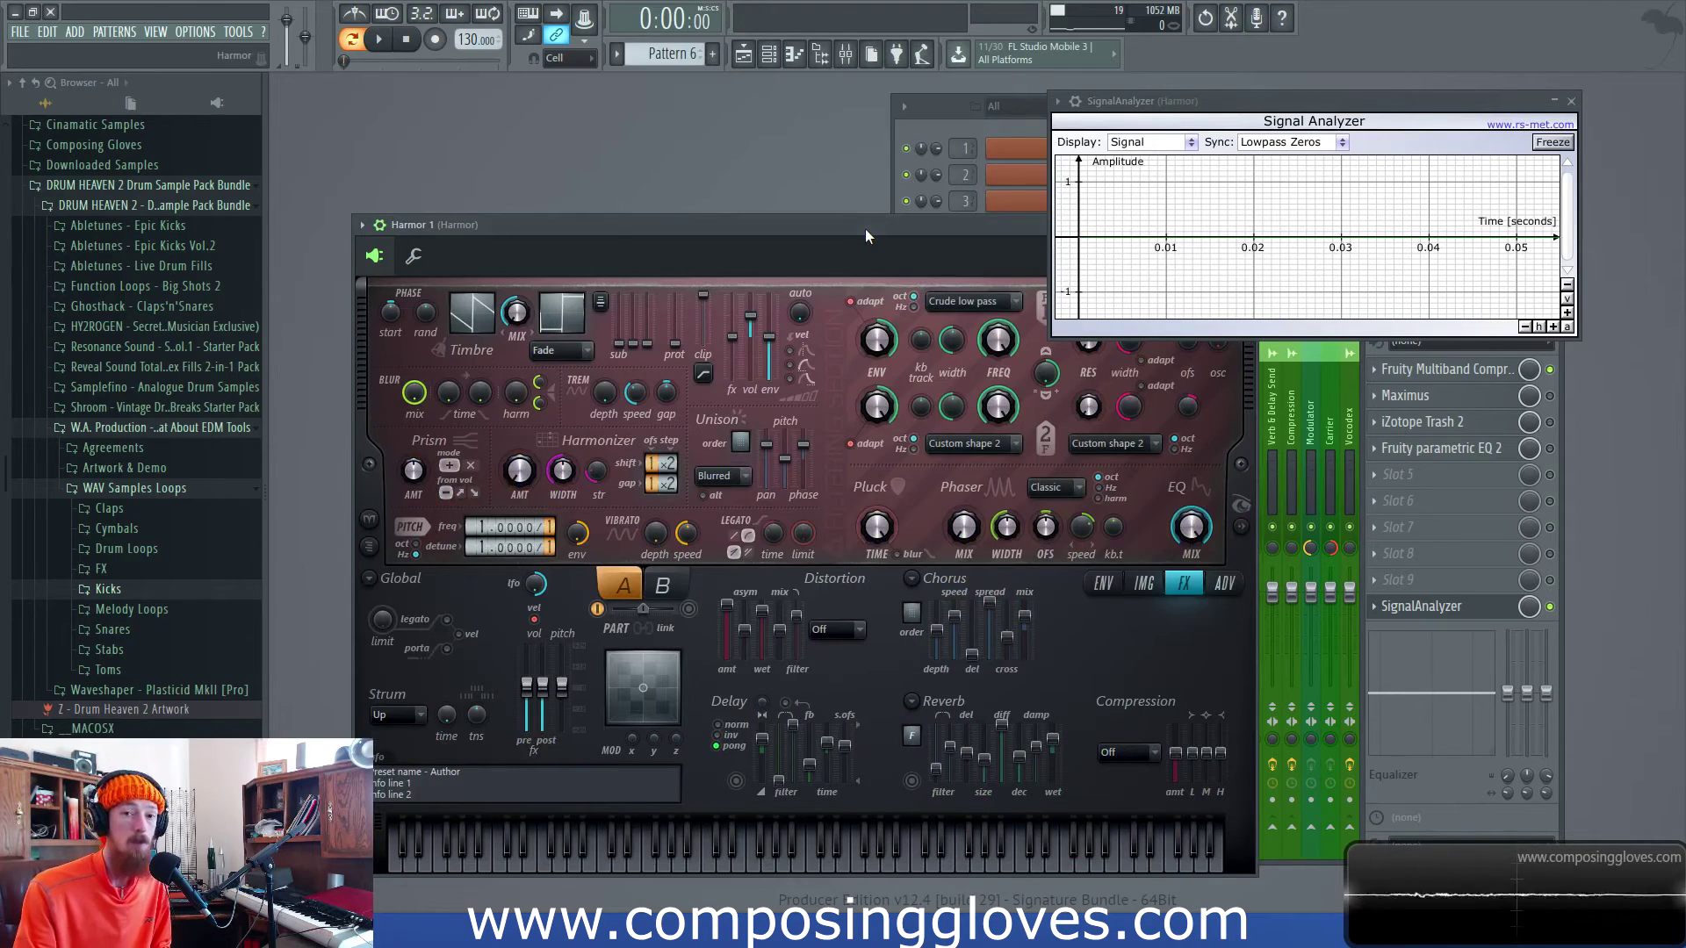